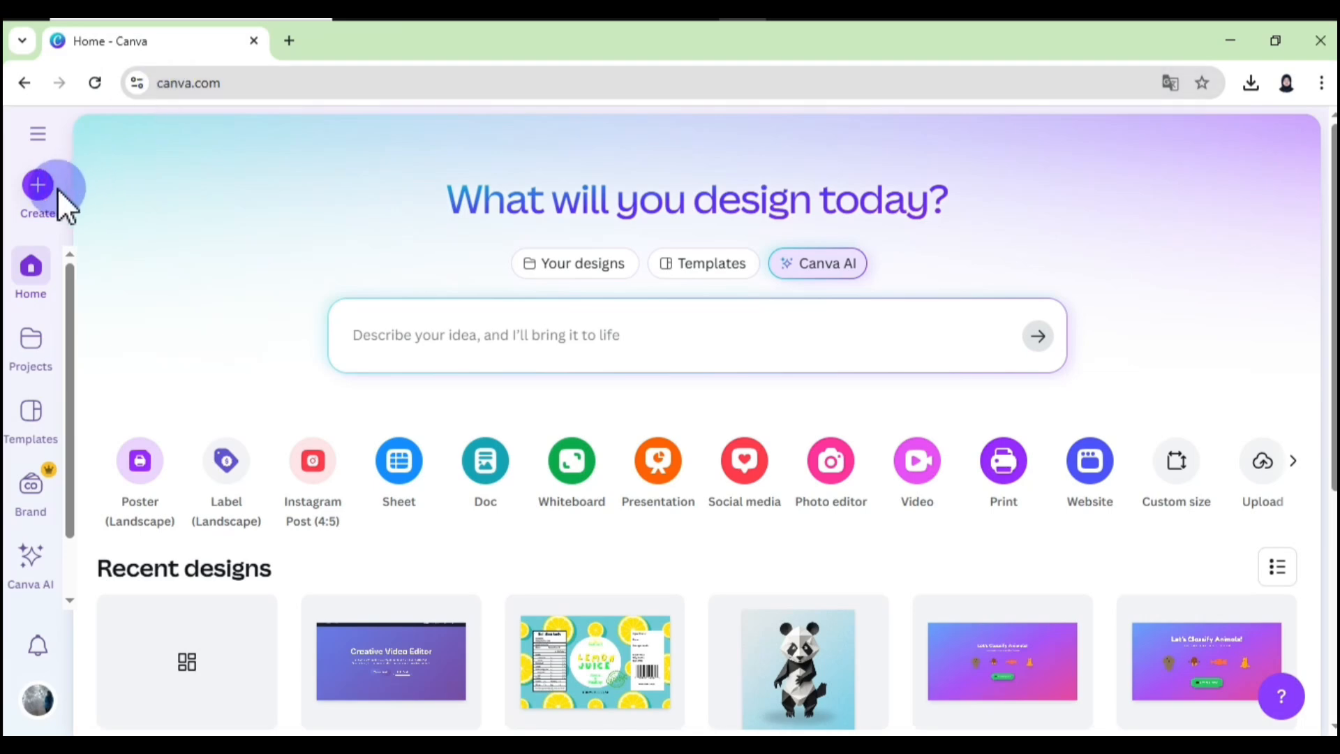
# Create a new blank Mobile Video design
pyautogui.click(39, 187)
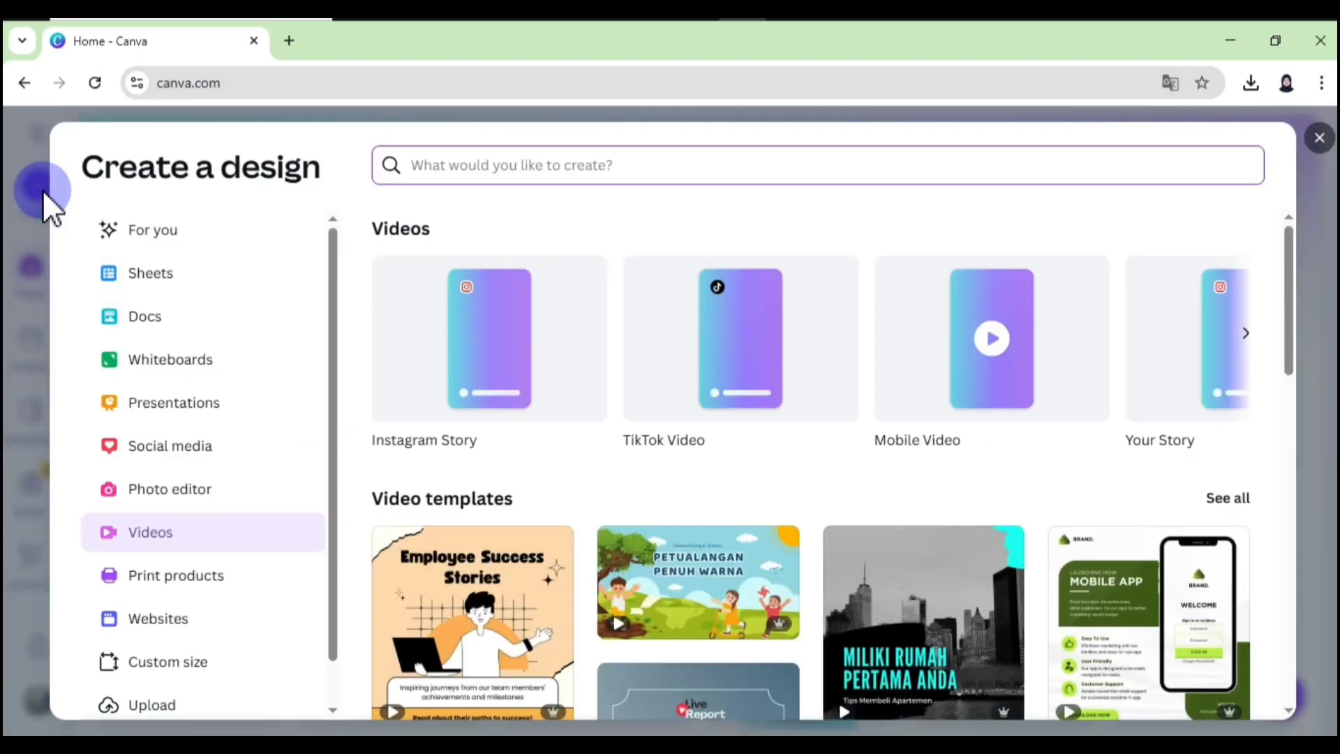
pyautogui.click(172, 543)
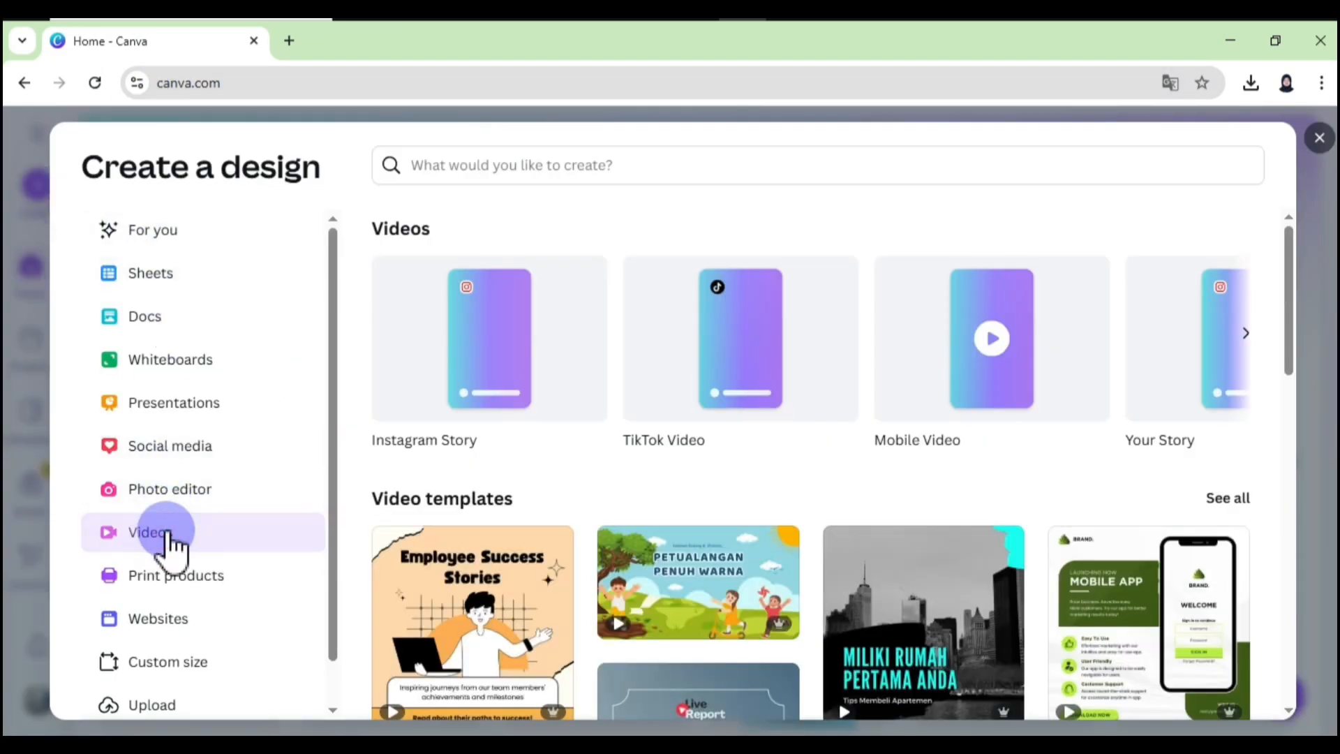
pyautogui.click(1005, 337)
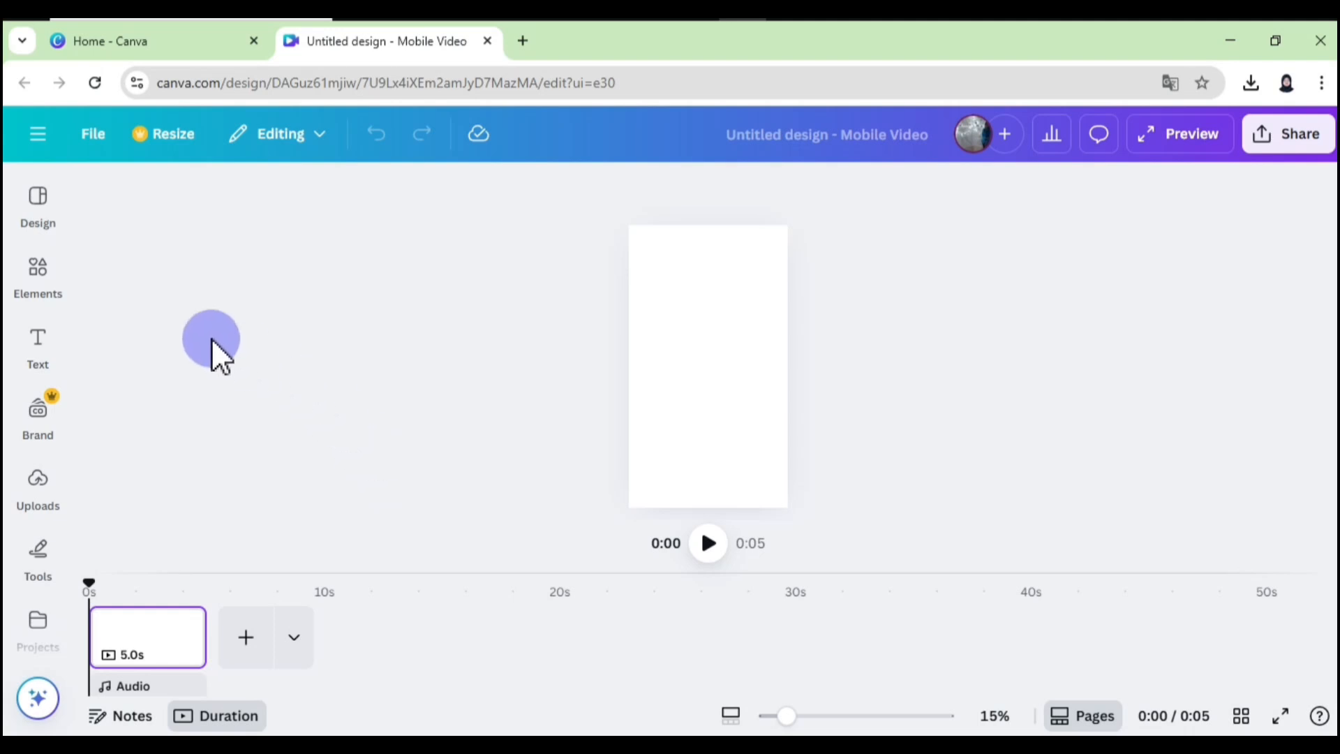
# Add the cream-and-pink gradient graphic from the recent "pastel aesthetic potrait background" search and enlarge it to fill the whole page
pyautogui.click(56, 265)
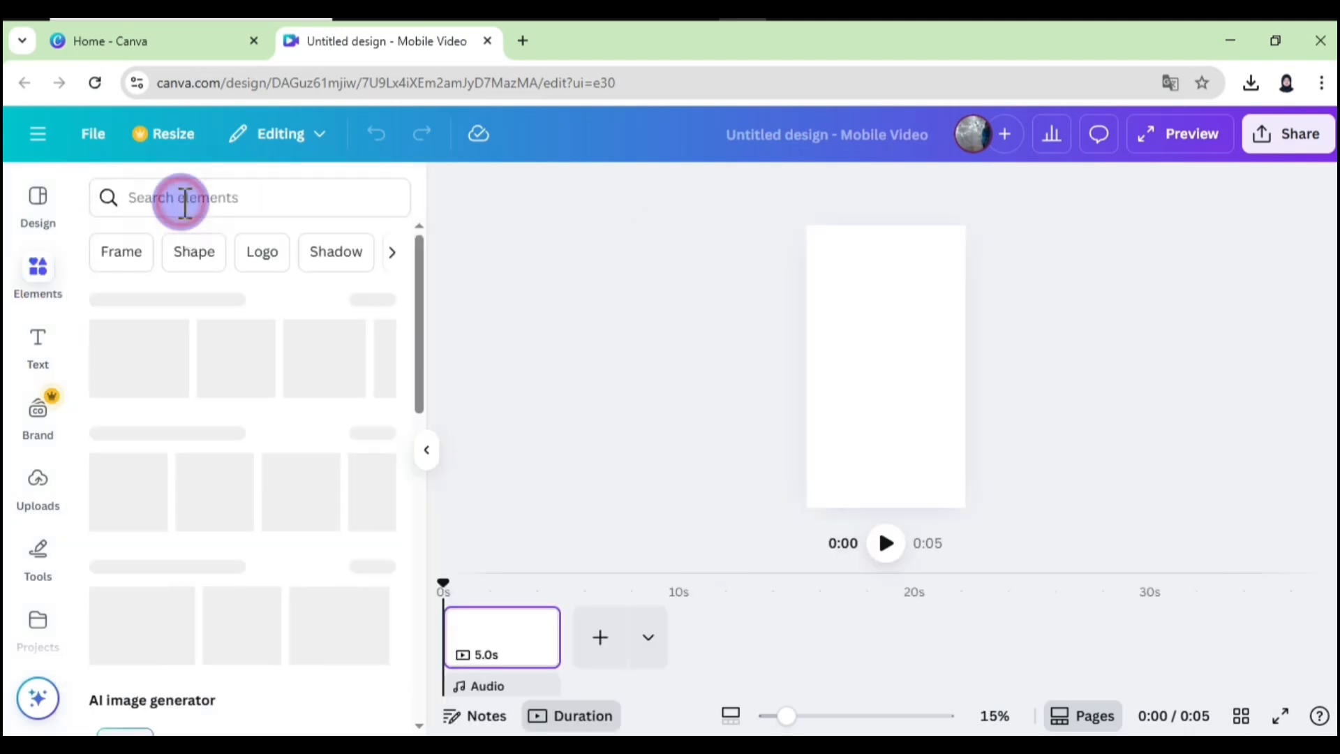
pyautogui.click(182, 202)
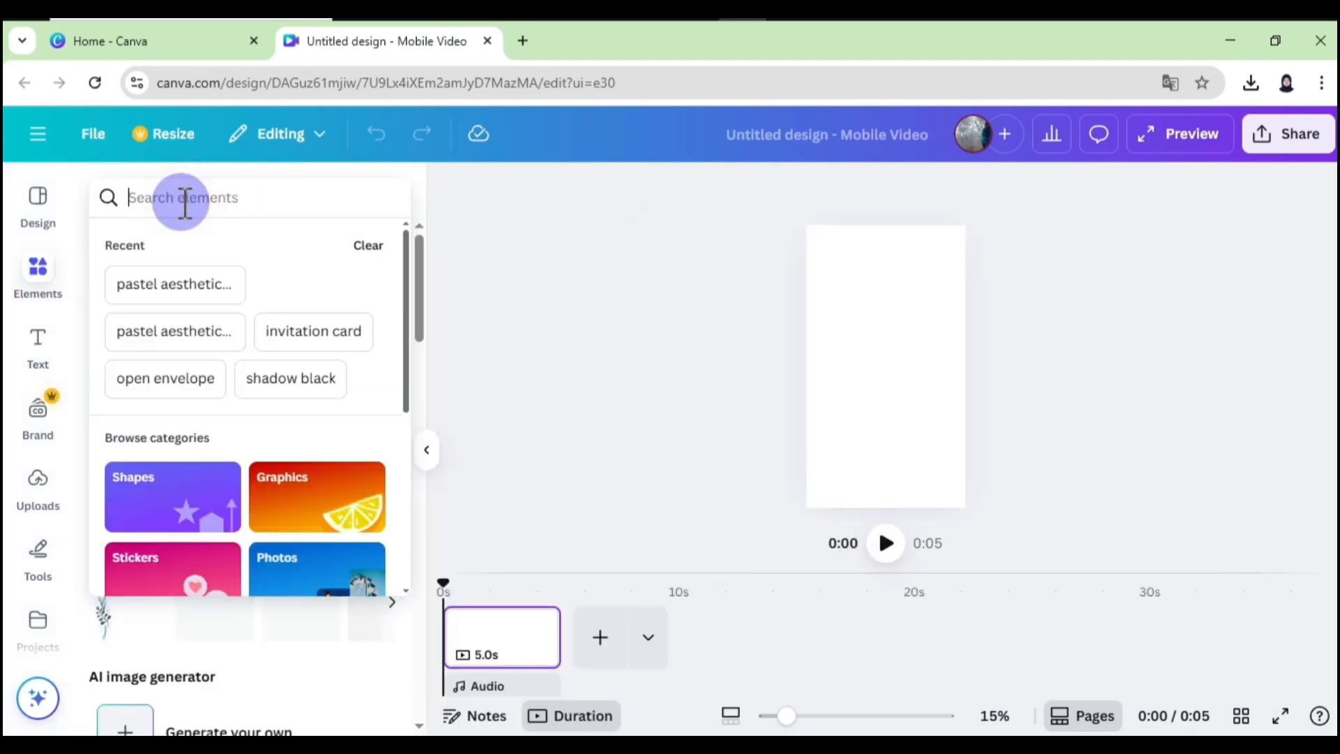
pyautogui.click(178, 285)
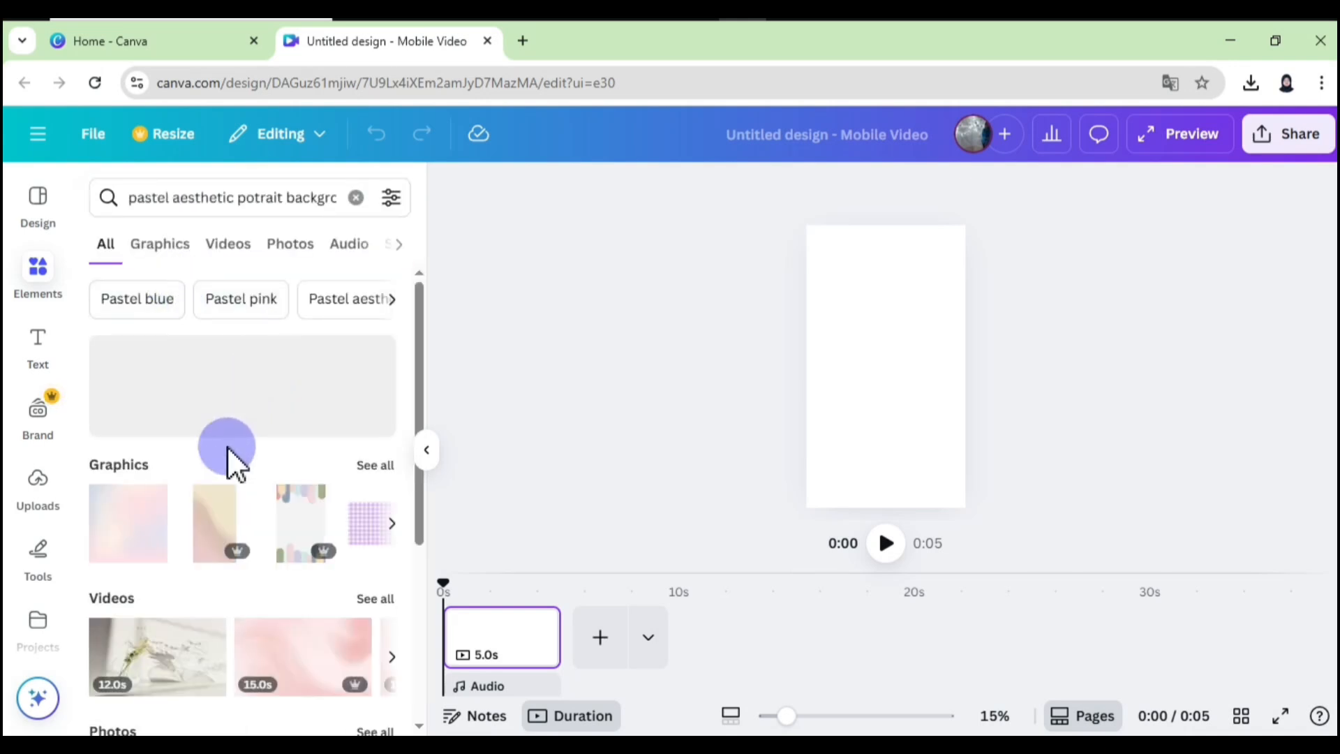
pyautogui.click(216, 524)
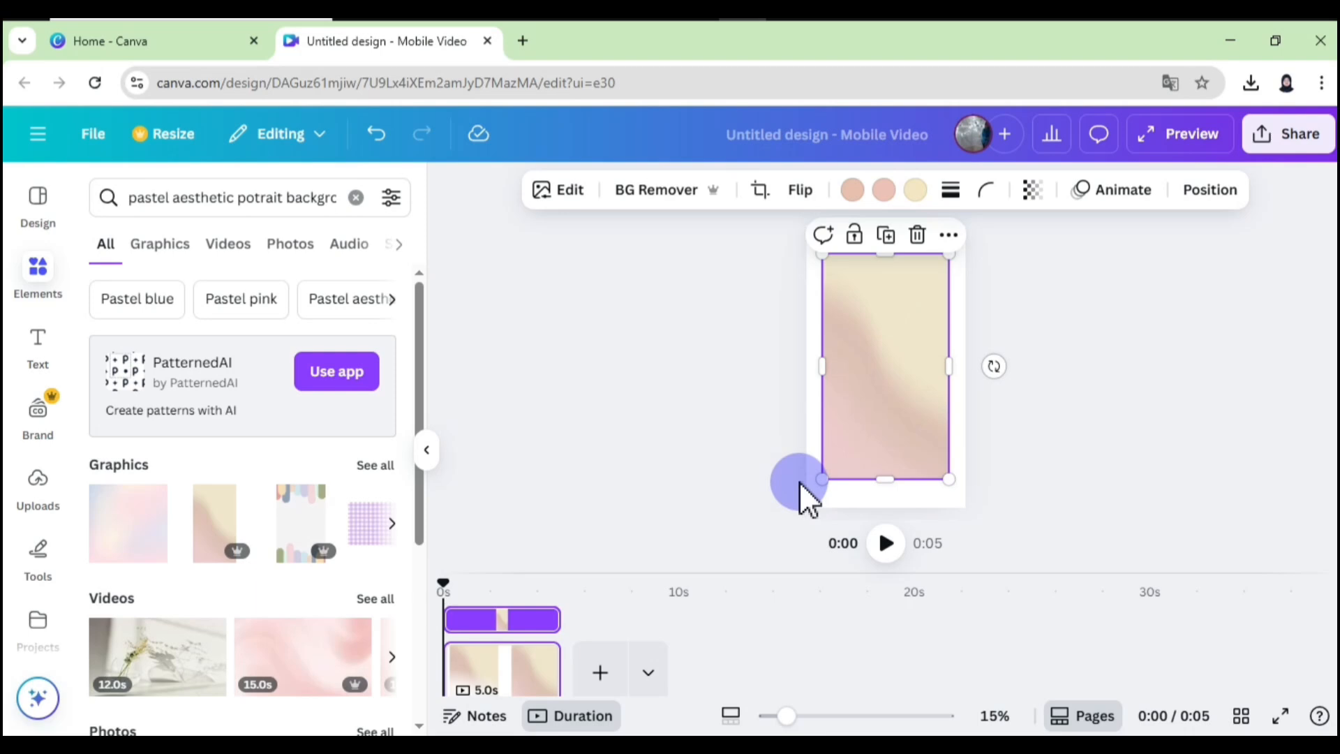
pyautogui.moveTo(947, 475); pyautogui.dragTo(964, 507)
pyautogui.moveTo(822, 262); pyautogui.dragTo(807, 230)
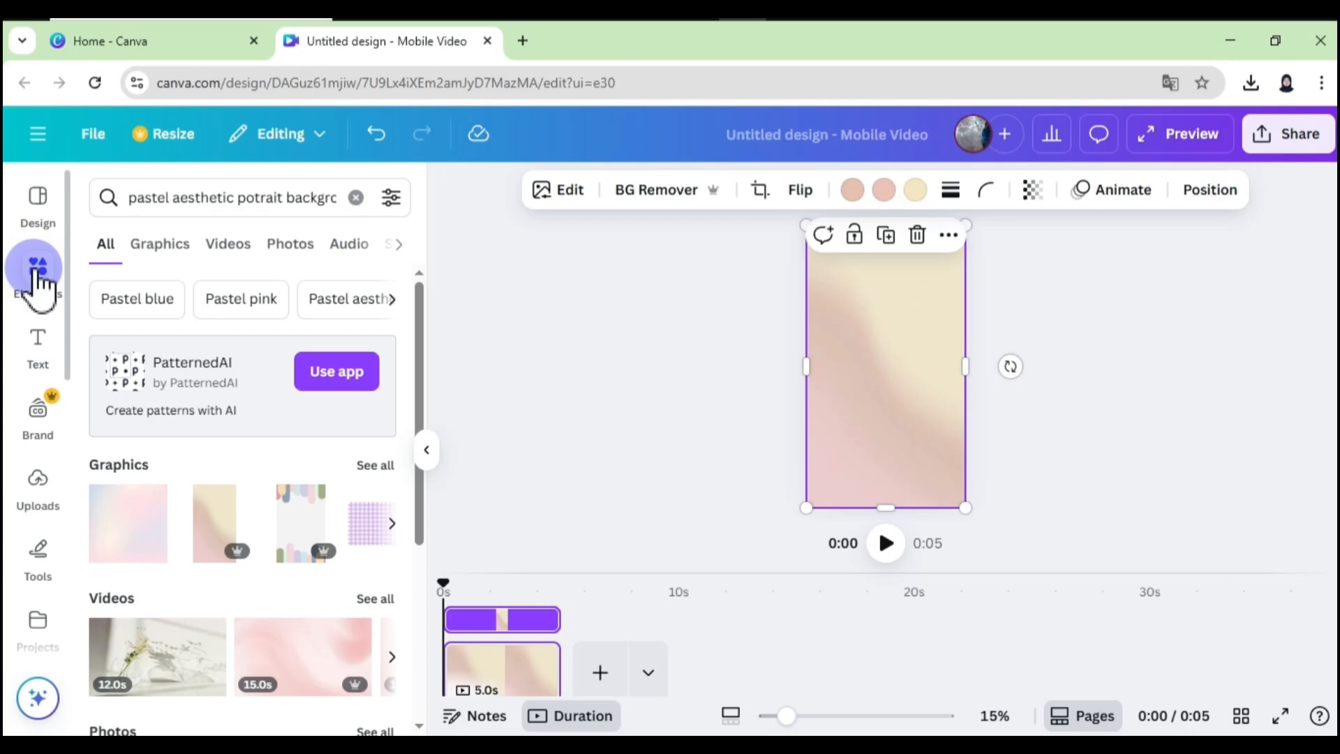
# Search the elements for "open envelope" photos and add the yellow open envelope on a grey background to the page
pyautogui.click(357, 197)
pyautogui.write('open')
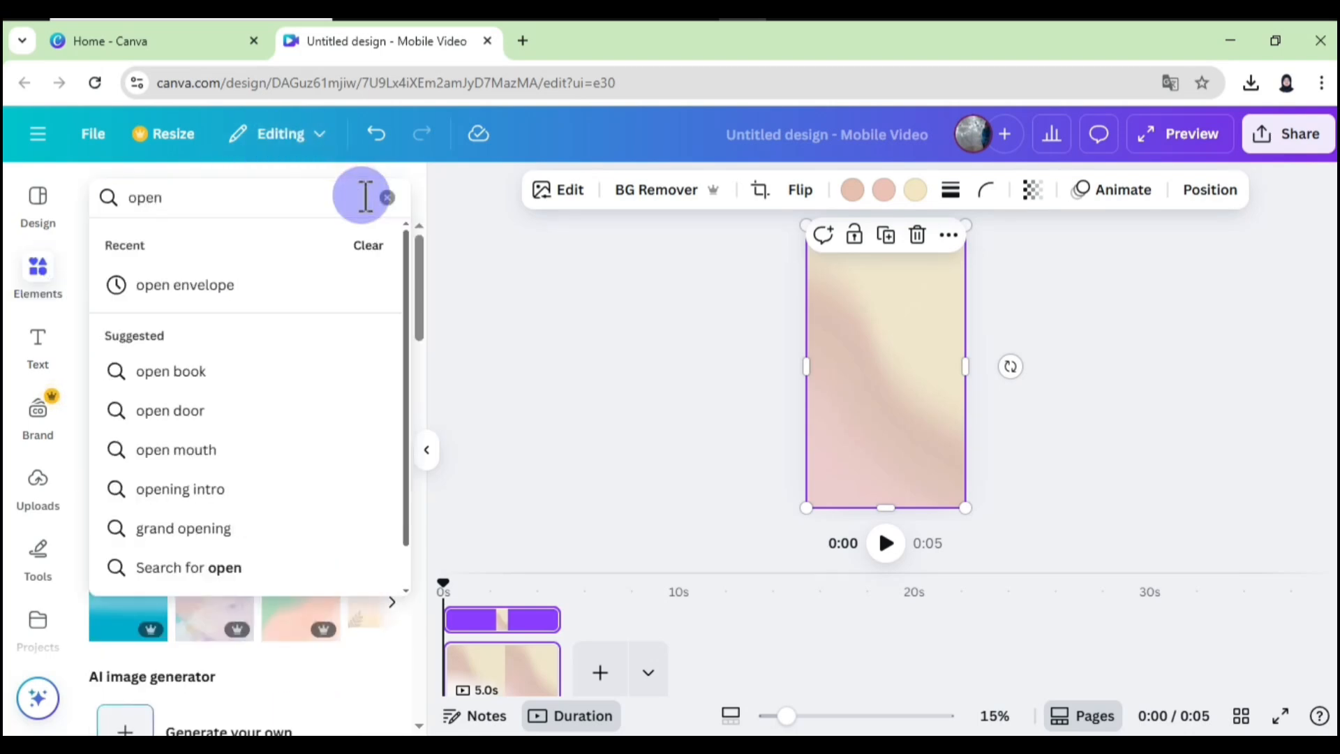
pyautogui.click(272, 284)
pyautogui.click(425, 307)
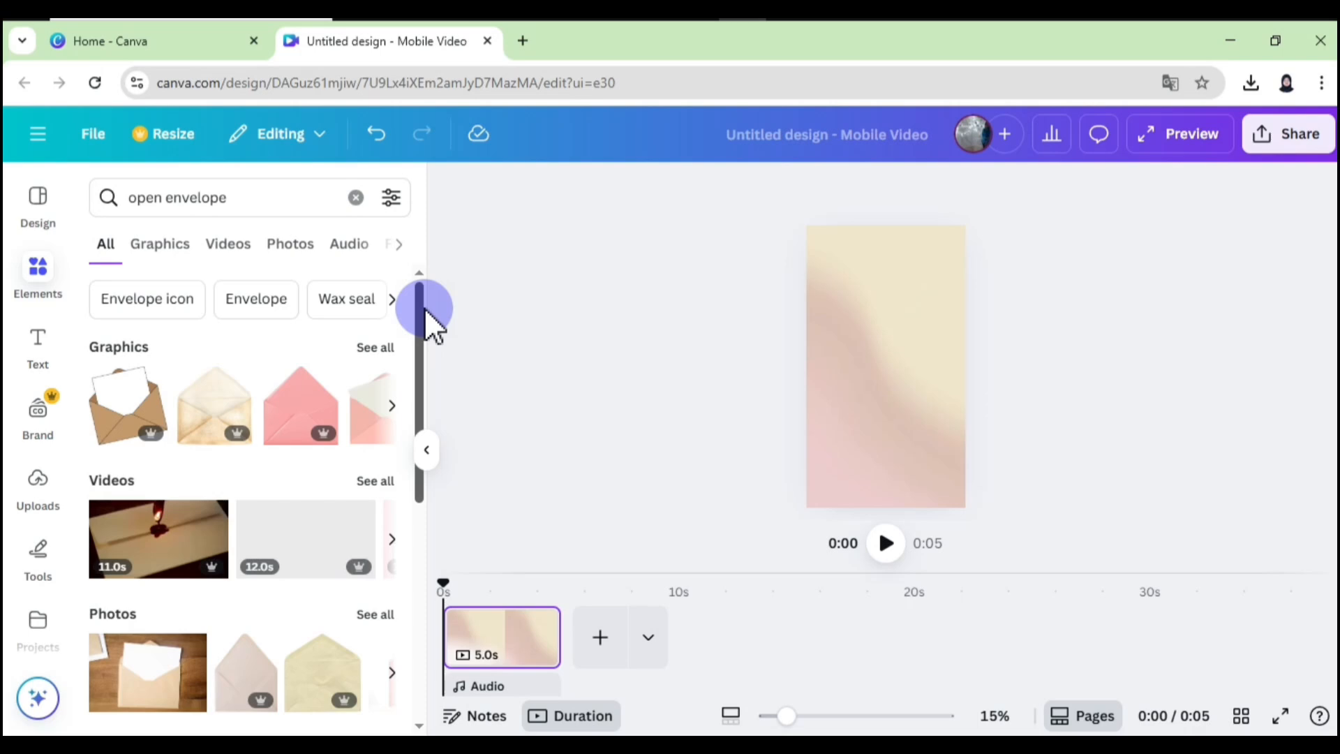
pyautogui.moveTo(424, 307); pyautogui.dragTo(423, 440)
pyautogui.click(368, 339)
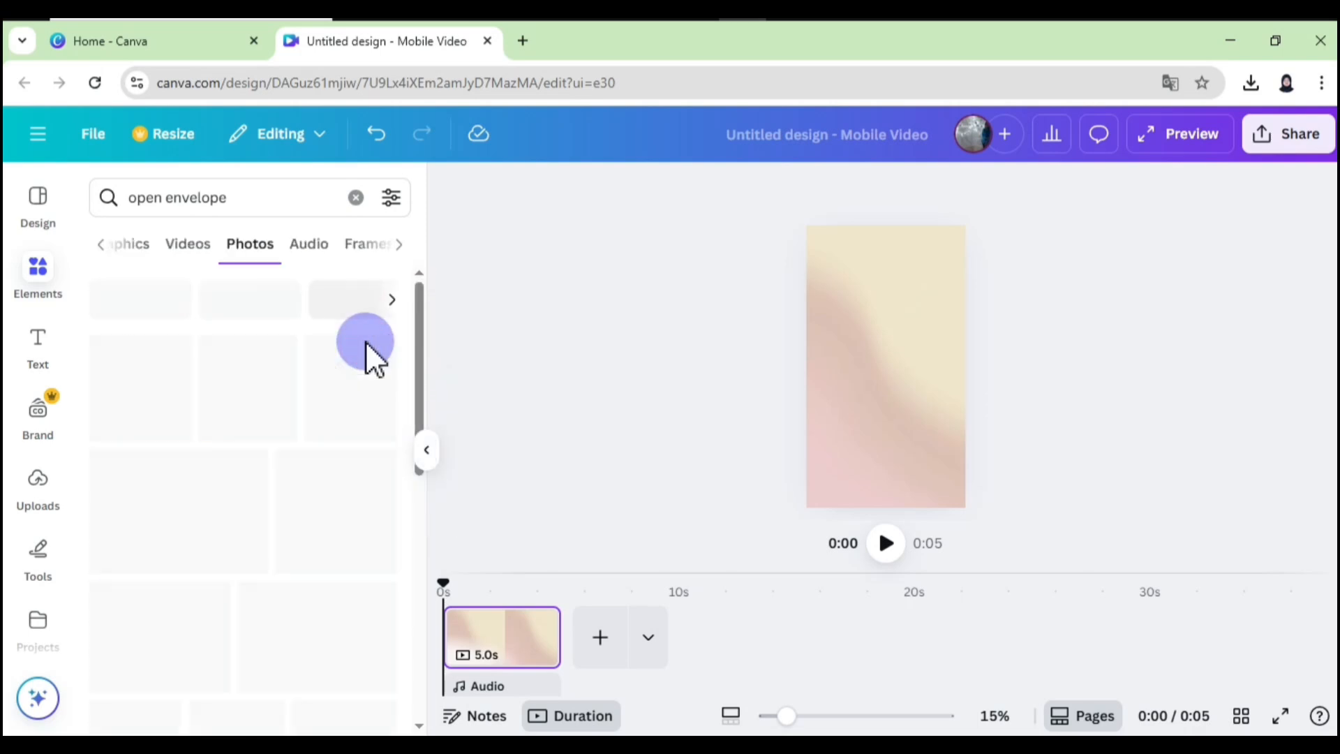
pyautogui.moveTo(422, 349); pyautogui.dragTo(423, 617)
pyautogui.moveTo(420, 534); pyautogui.dragTo(417, 607)
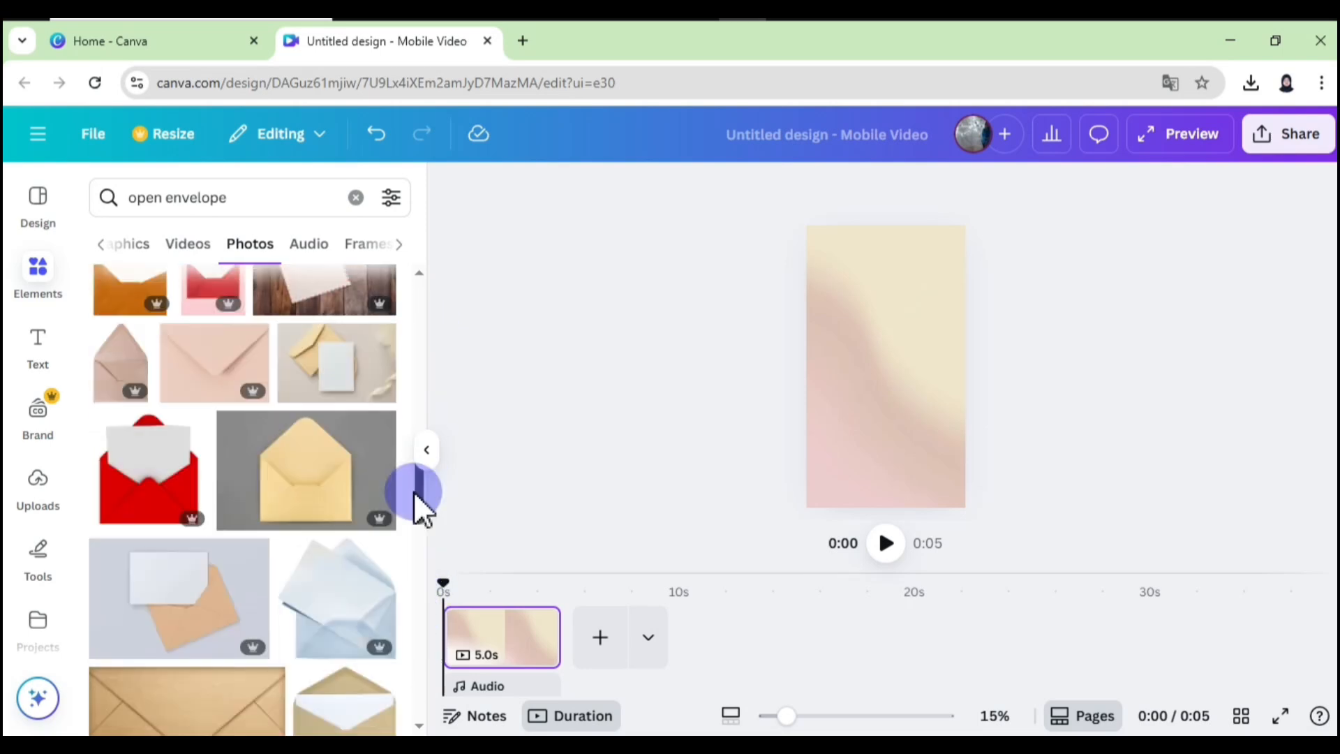
pyautogui.click(305, 501)
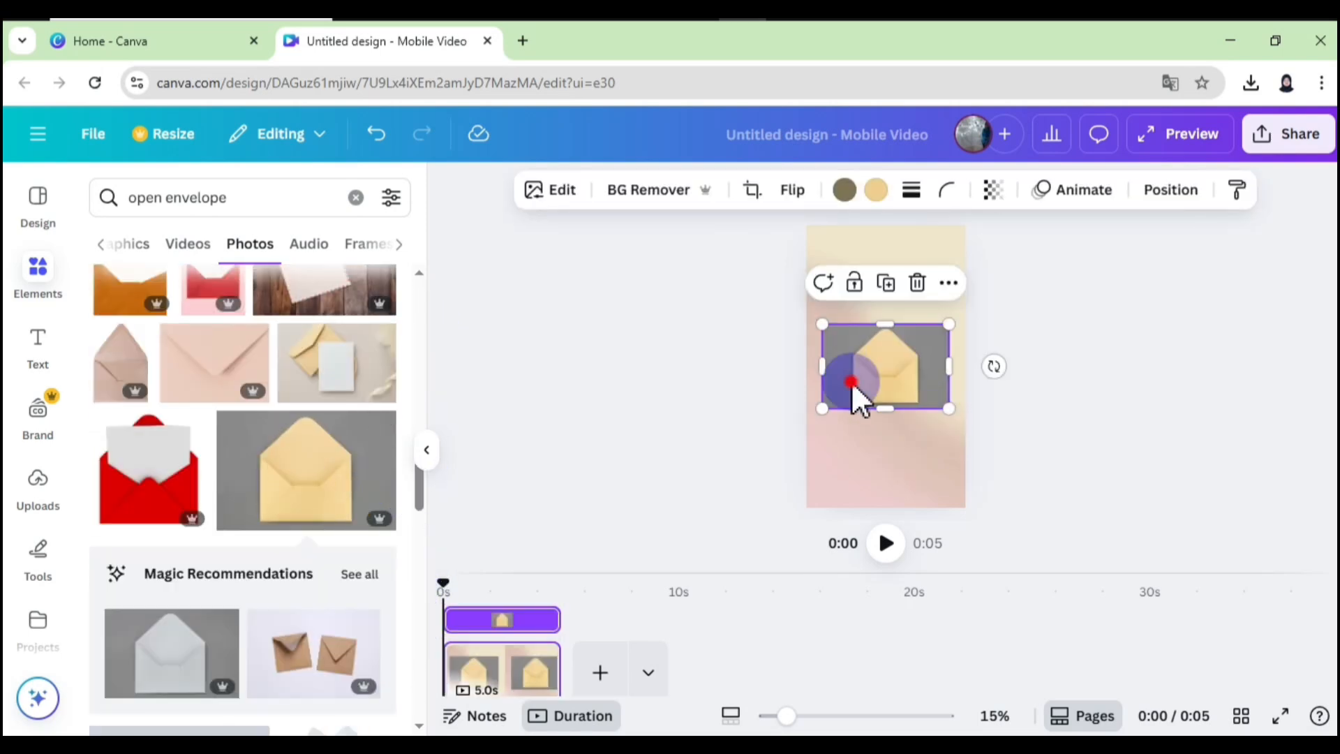
# Remove the background of the envelope photo and enlarge the envelope slightly, keeping it centred on the page
pyautogui.click(630, 192)
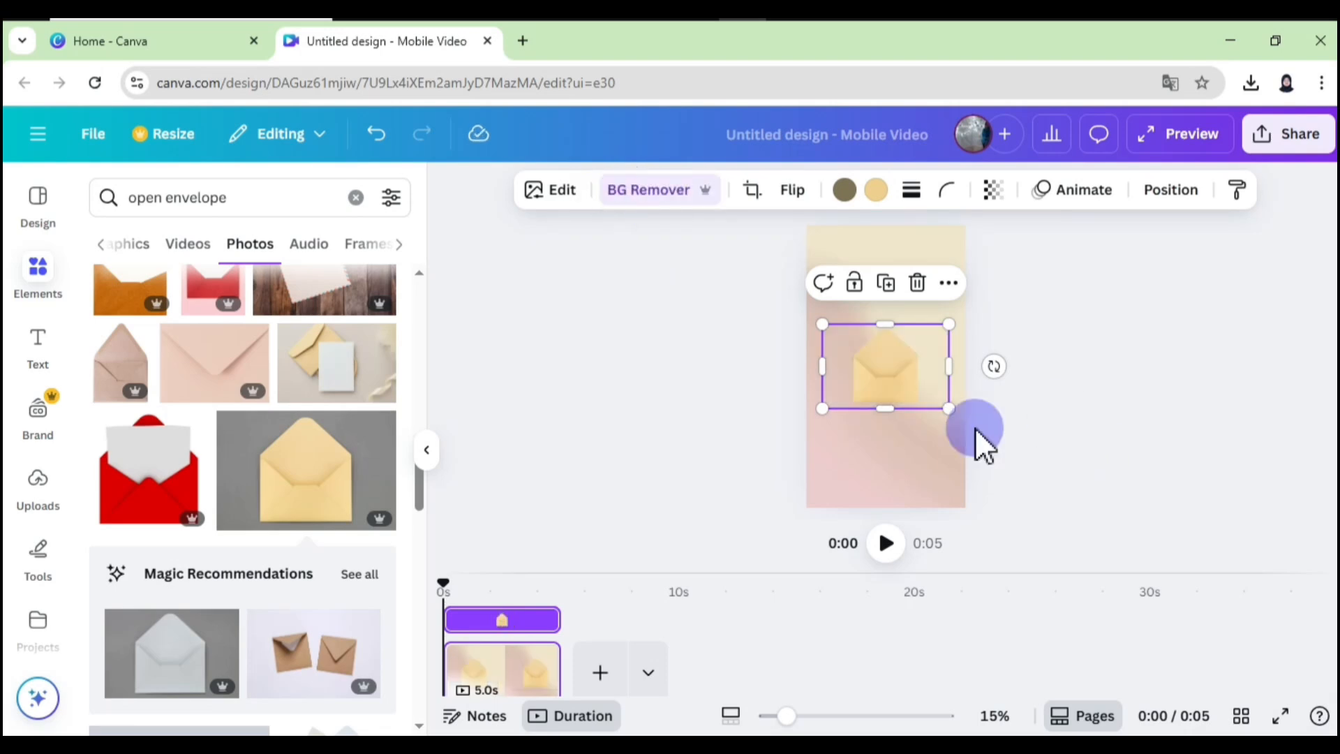
pyautogui.moveTo(950, 410); pyautogui.dragTo(965, 420)
pyautogui.moveTo(888, 388); pyautogui.dragTo(881, 390)
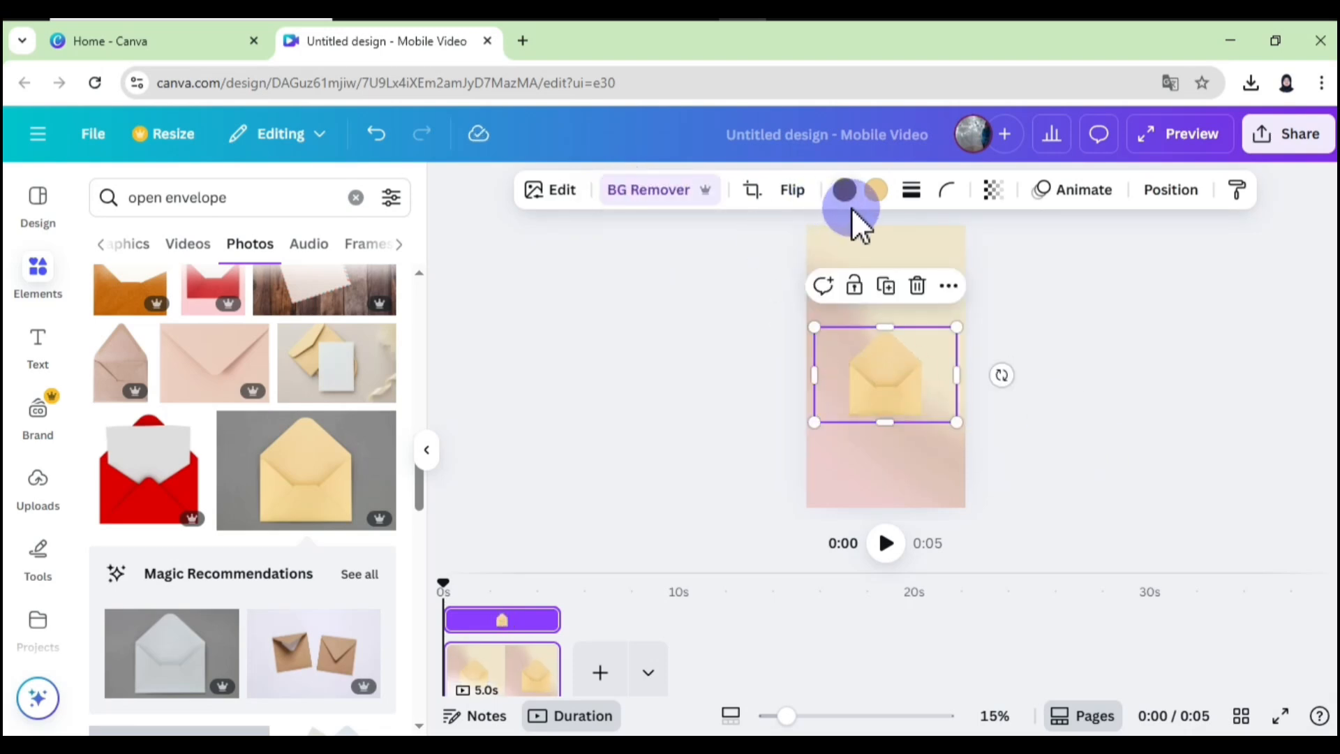
# Recolour the envelope's yellow to blue #0085FF
pyautogui.click(875, 190)
pyautogui.click(108, 333)
pyautogui.moveTo(218, 386); pyautogui.dragTo(375, 381)
pyautogui.moveTo(141, 508); pyautogui.dragTo(267, 513)
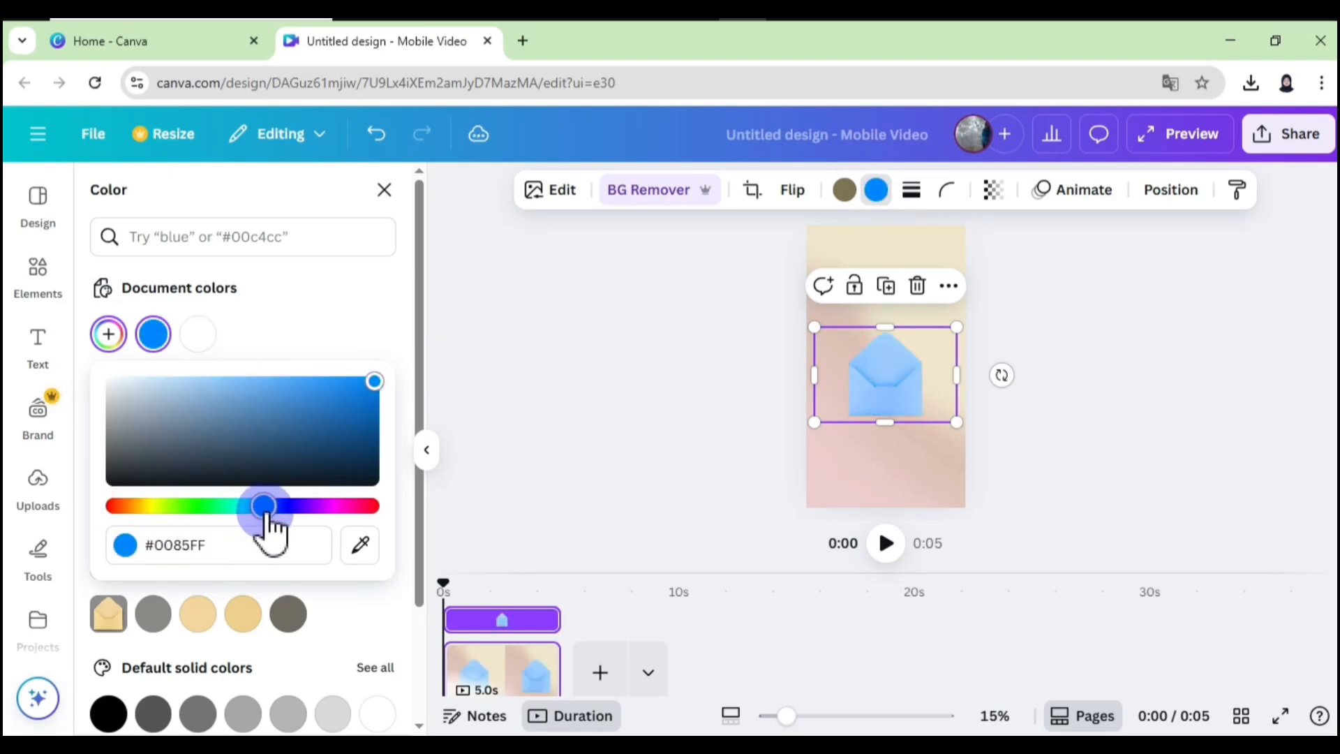
# Enlarge the blue envelope and move it to the lower half of the page
pyautogui.click(422, 450)
pyautogui.moveTo(779, 423); pyautogui.dragTo(813, 445)
pyautogui.moveTo(742, 410); pyautogui.dragTo(726, 464)
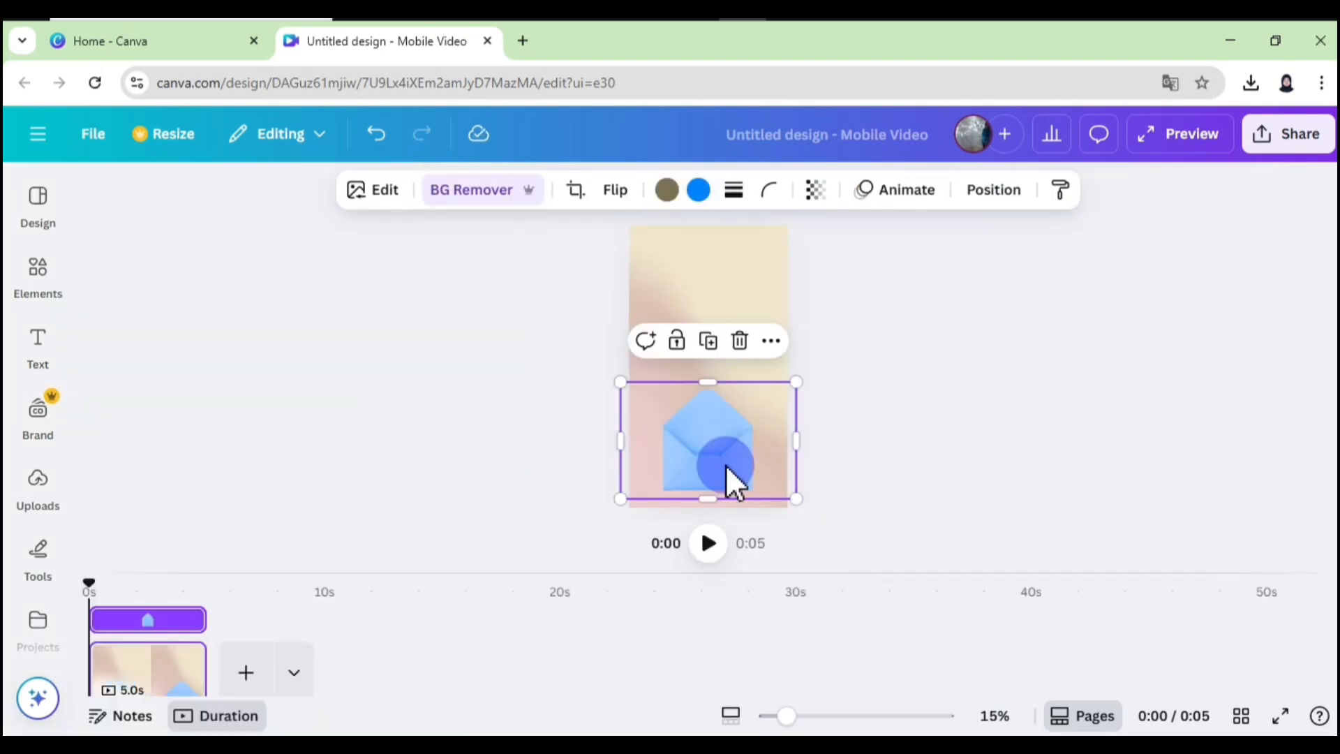
# Open the Choppy Crop app for the blue envelope image
pyautogui.click(70, 322)
pyautogui.scroll(-3, 66, 516)
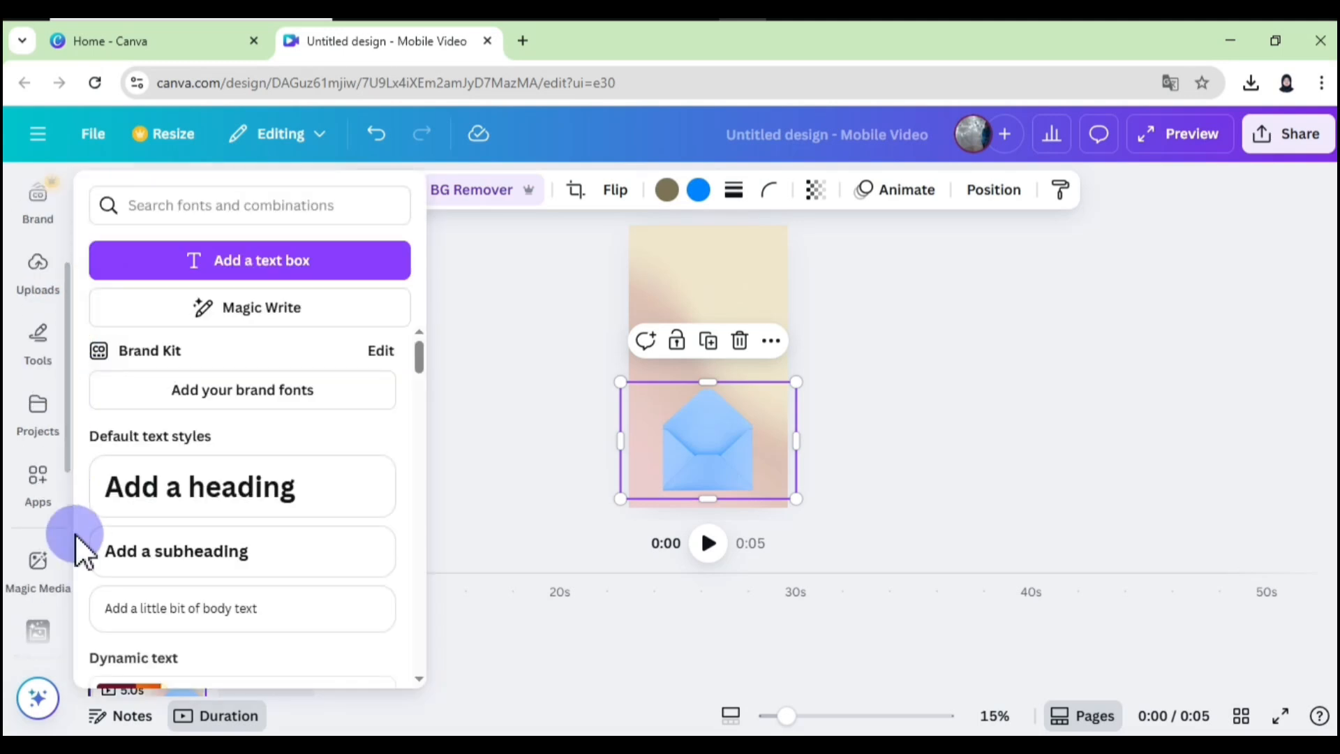
pyautogui.click(38, 480)
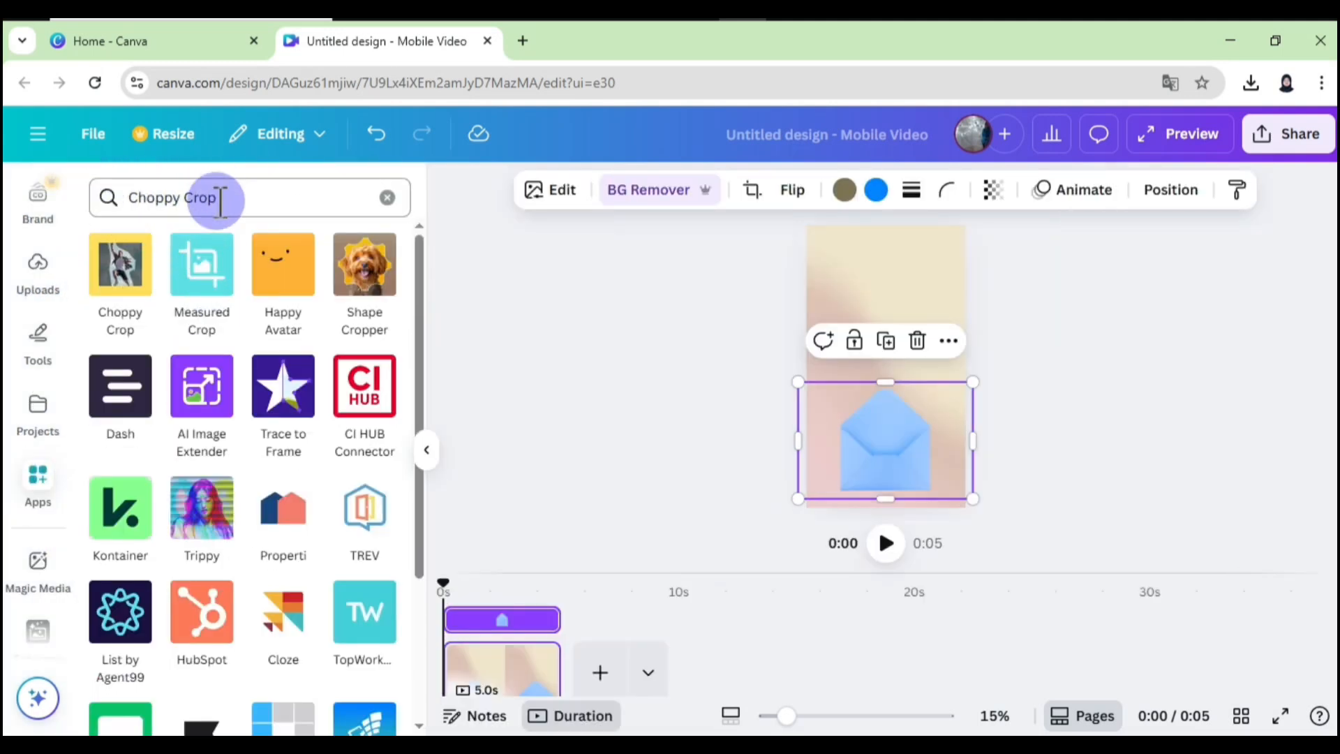
pyautogui.click(112, 279)
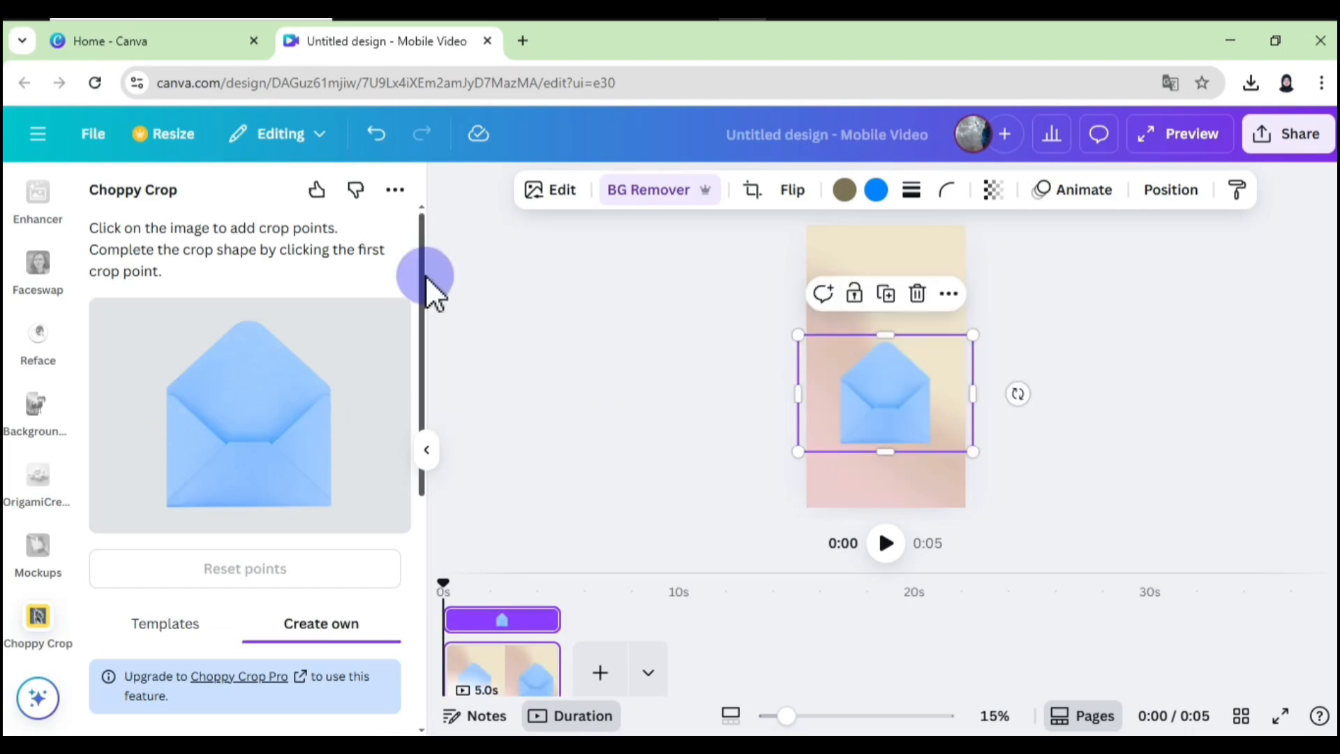
# Trace a closed crop shape around the envelope's front pocket, following the V-shaped opening and the outer lower corners
pyautogui.click(227, 444)
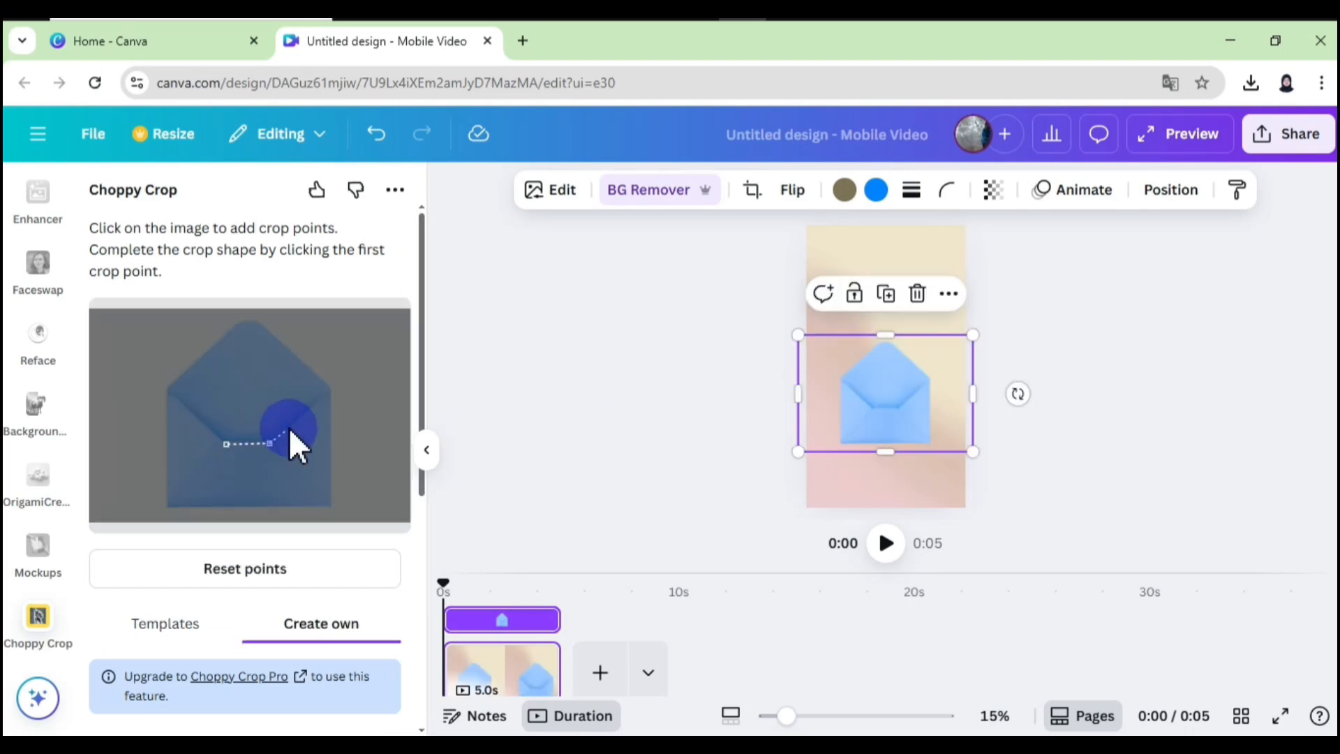
pyautogui.click(326, 395)
pyautogui.click(329, 503)
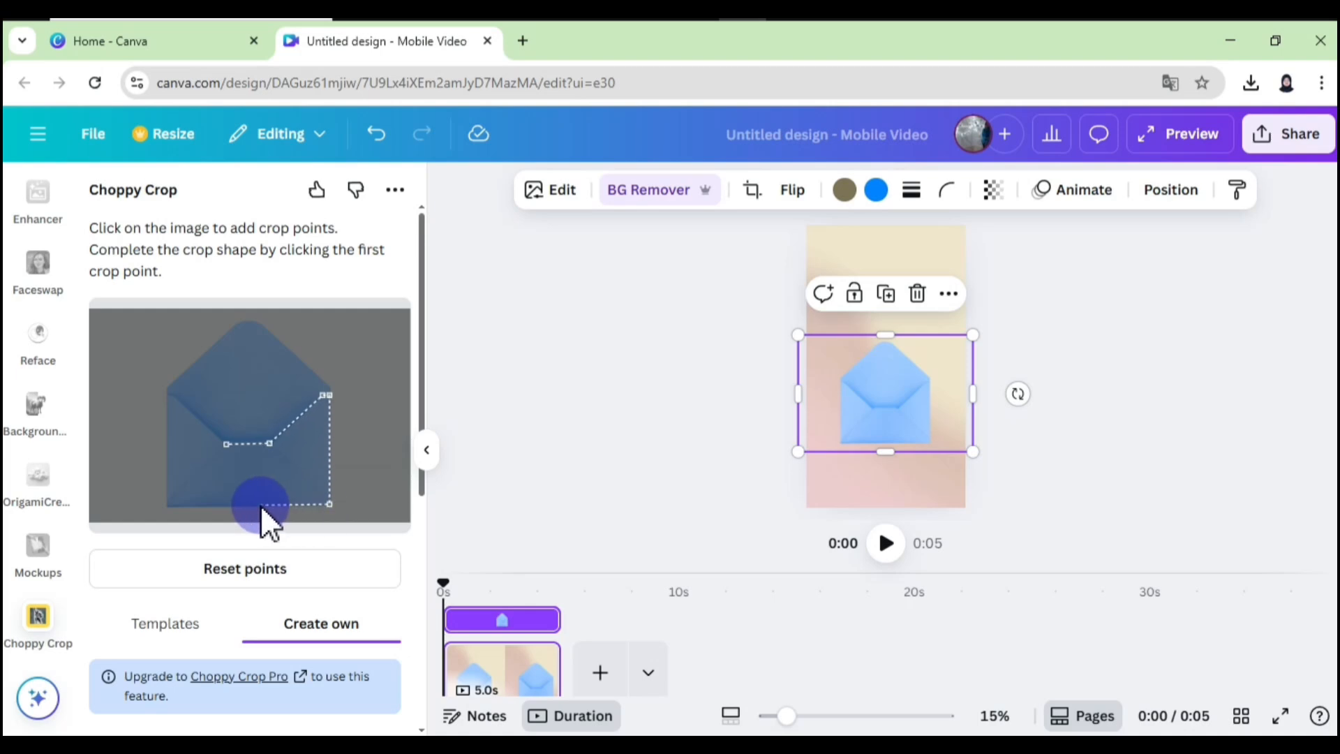
pyautogui.click(169, 506)
pyautogui.click(226, 442)
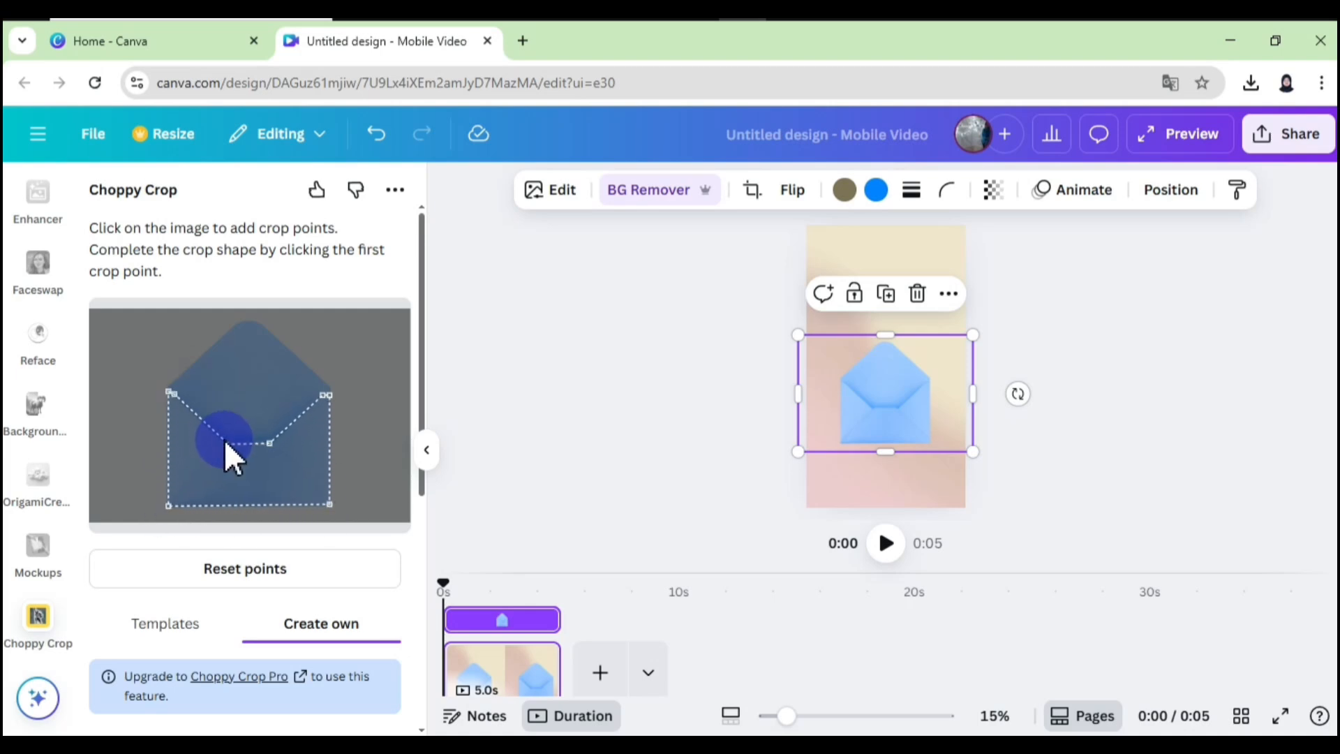
pyautogui.click(225, 443)
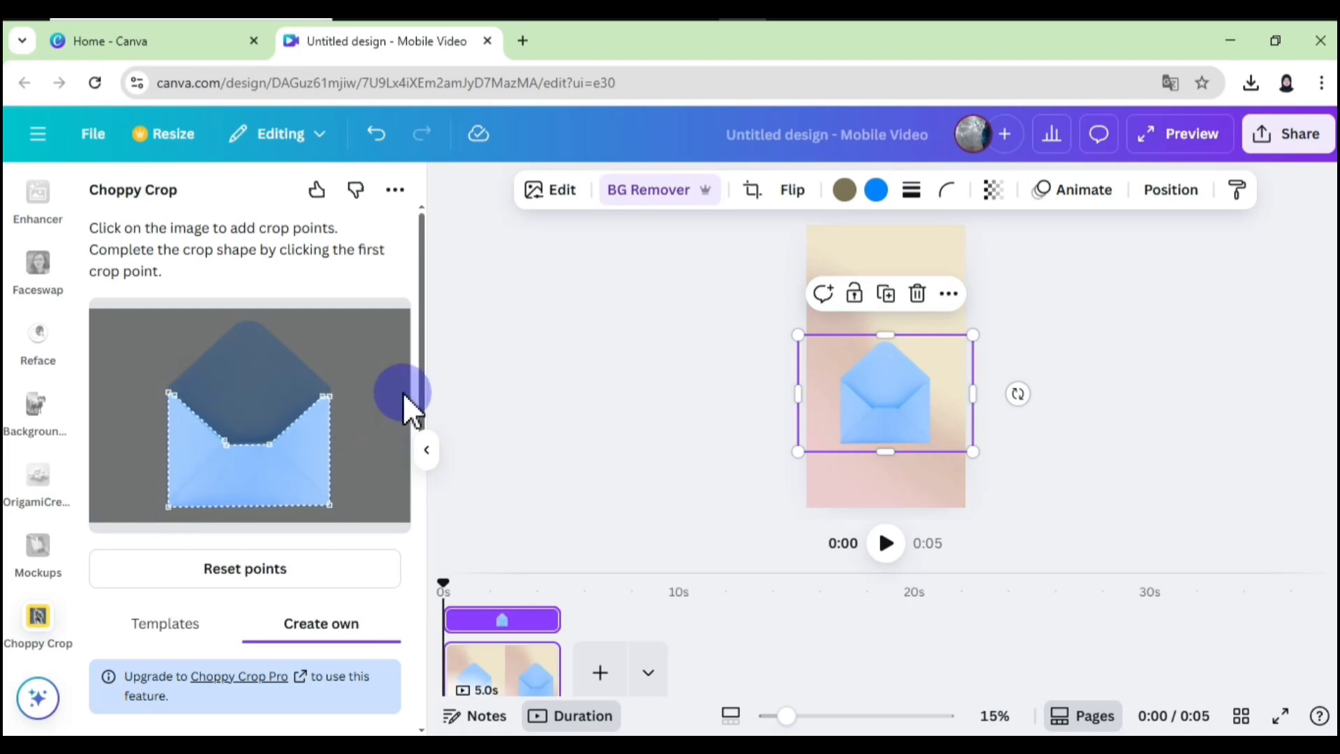
# Add the cropped front pocket to the design, then resize and align it exactly over the envelope's front
pyautogui.moveTo(424, 386); pyautogui.dragTo(370, 666)
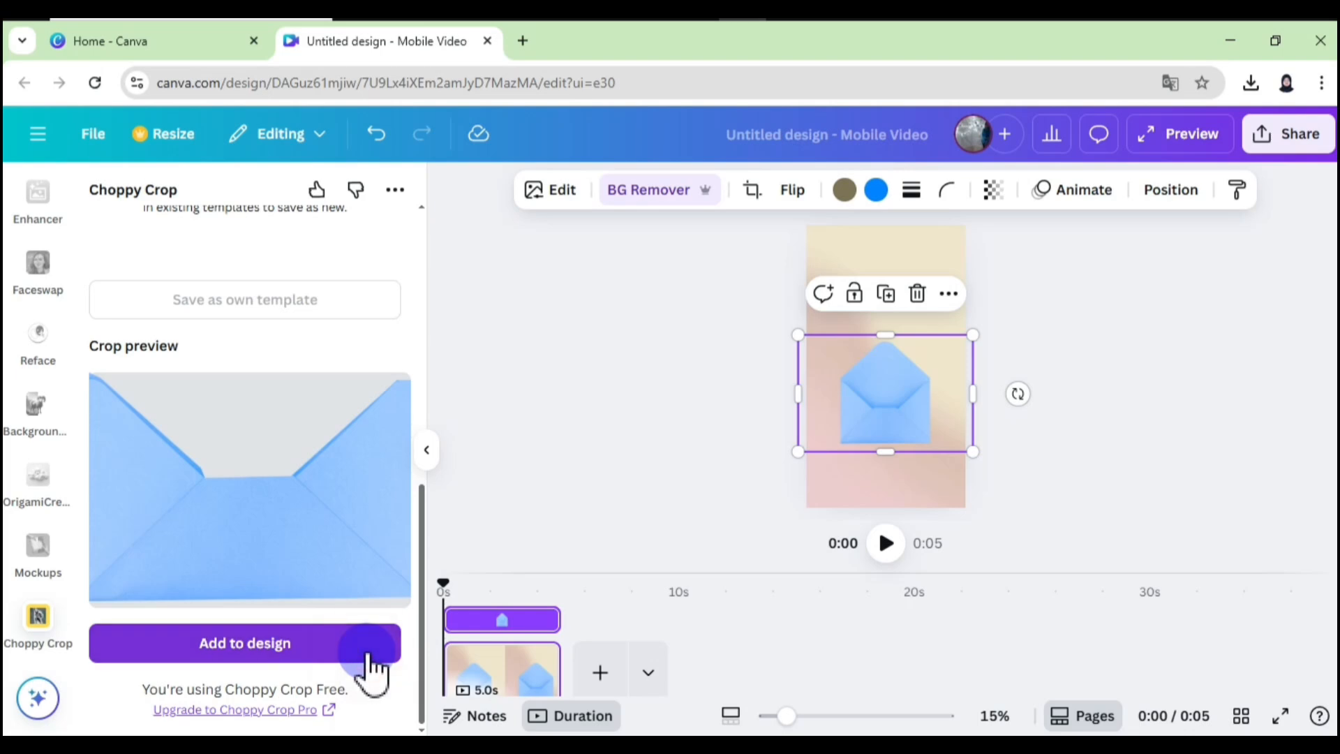
pyautogui.click(368, 653)
pyautogui.moveTo(899, 380); pyautogui.dragTo(867, 424)
pyautogui.moveTo(744, 441); pyautogui.dragTo(664, 442)
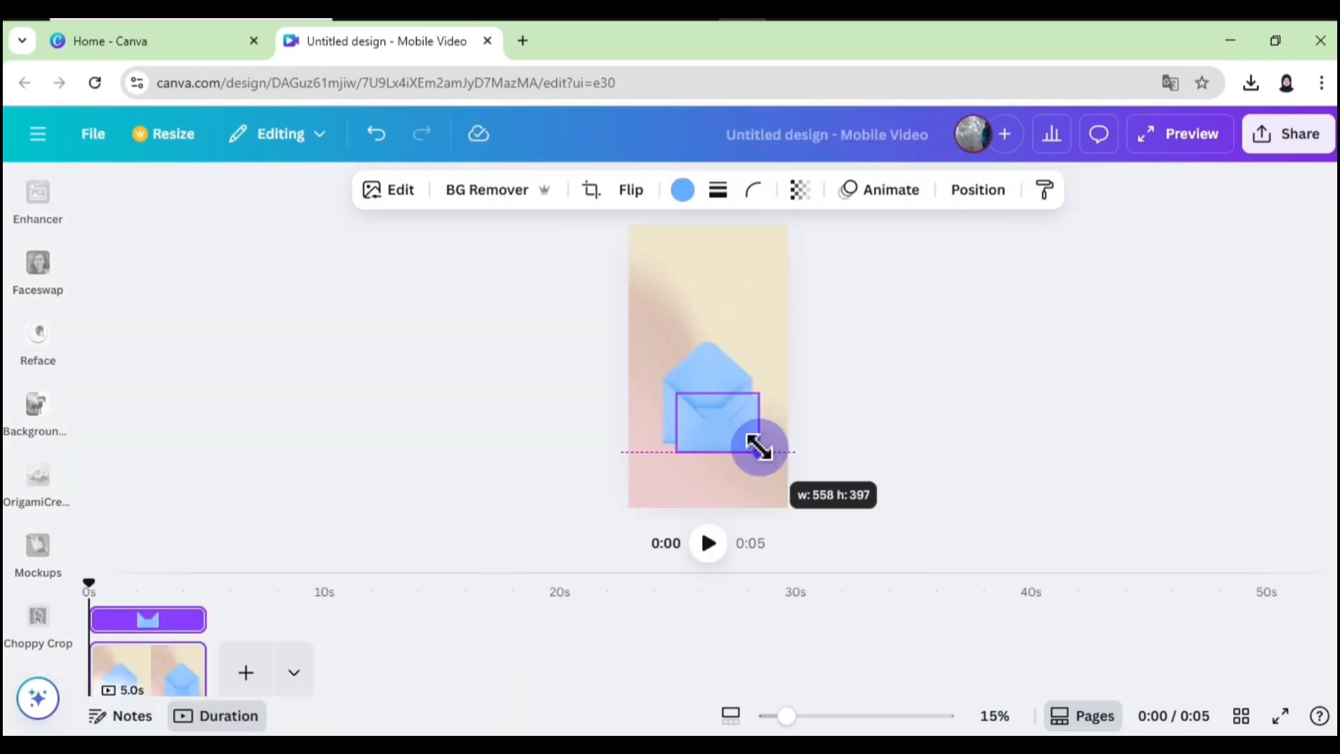
pyautogui.click(739, 465)
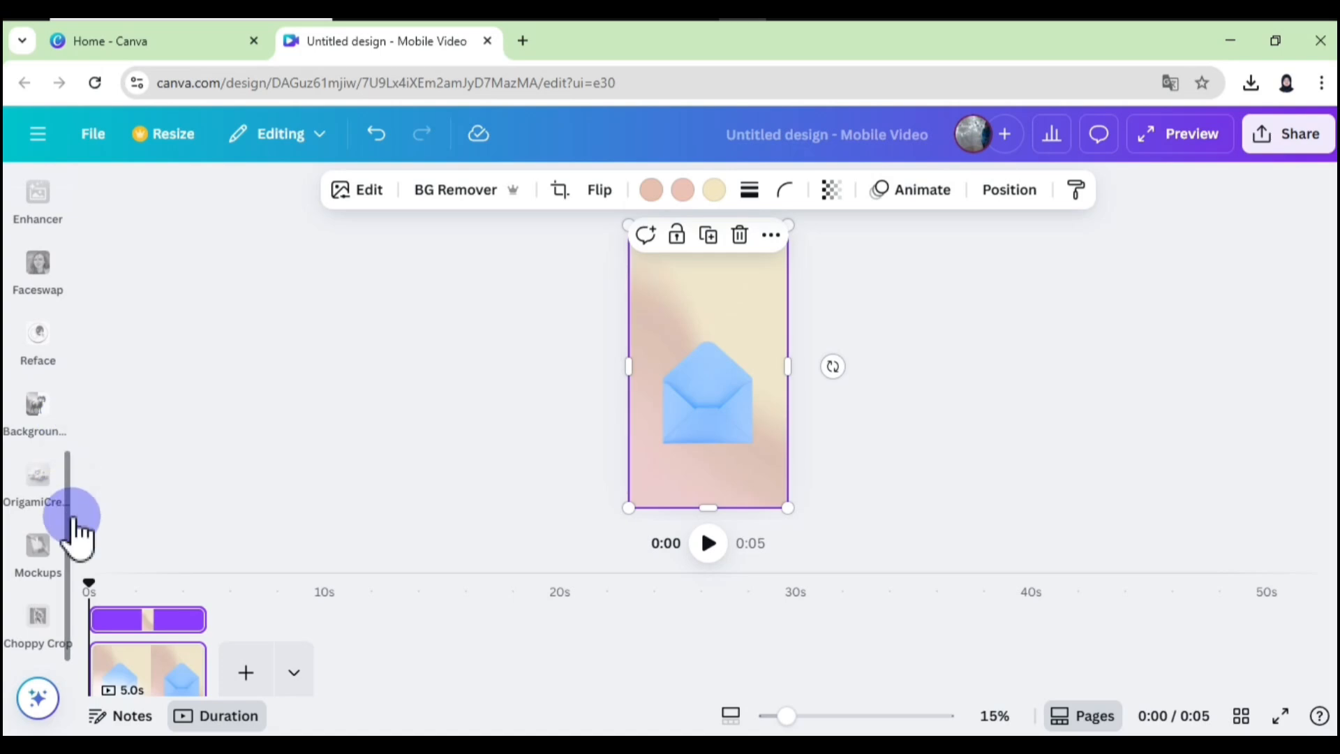
# Upload the invitation card image from the Downloads folder and add it to the page
pyautogui.scroll(2, 68, 419)
pyautogui.scroll(5, 67, 339)
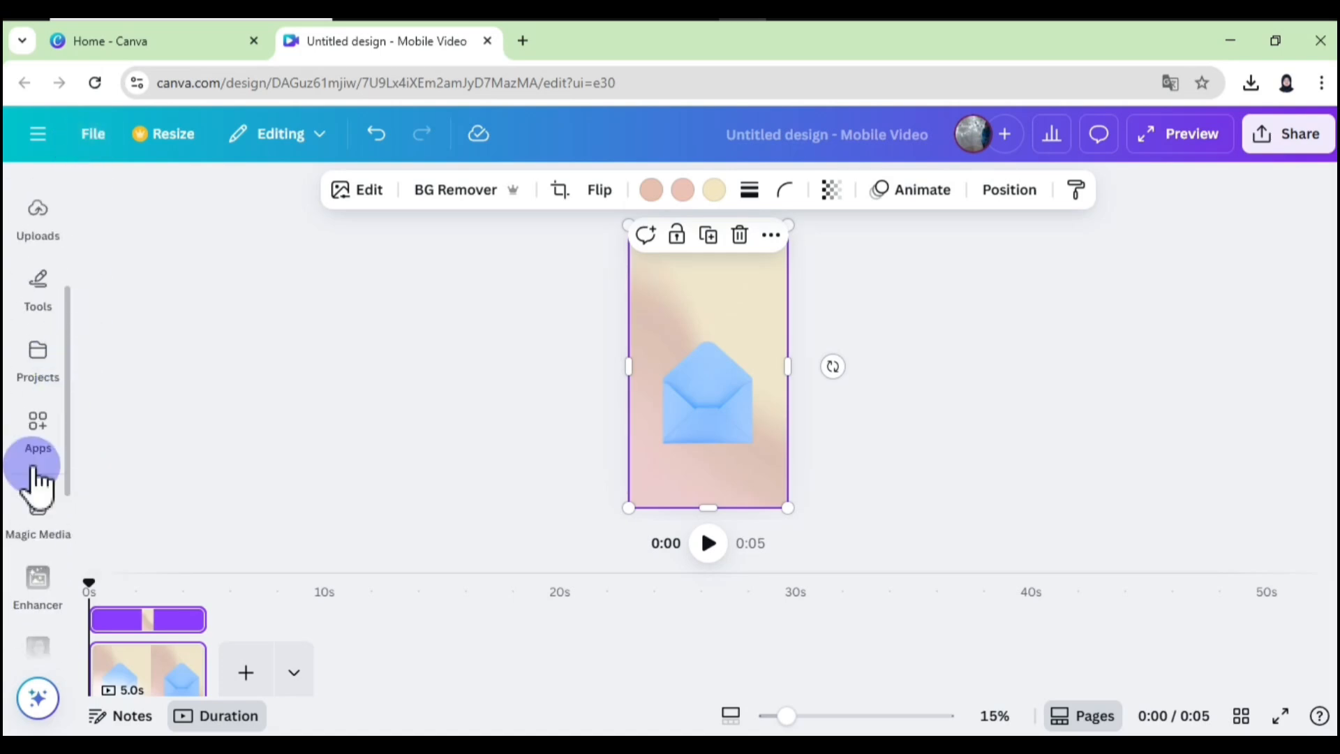
pyautogui.click(36, 488)
pyautogui.click(35, 218)
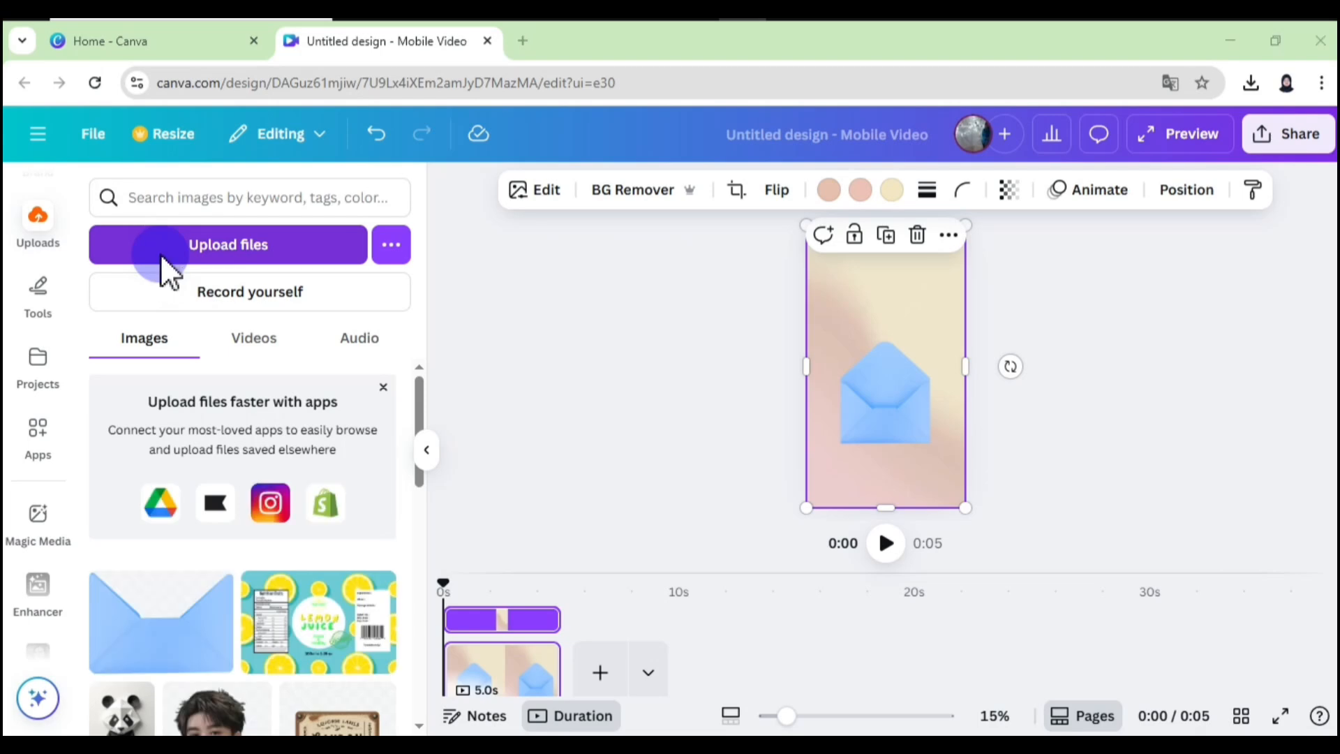
pyautogui.click(207, 248)
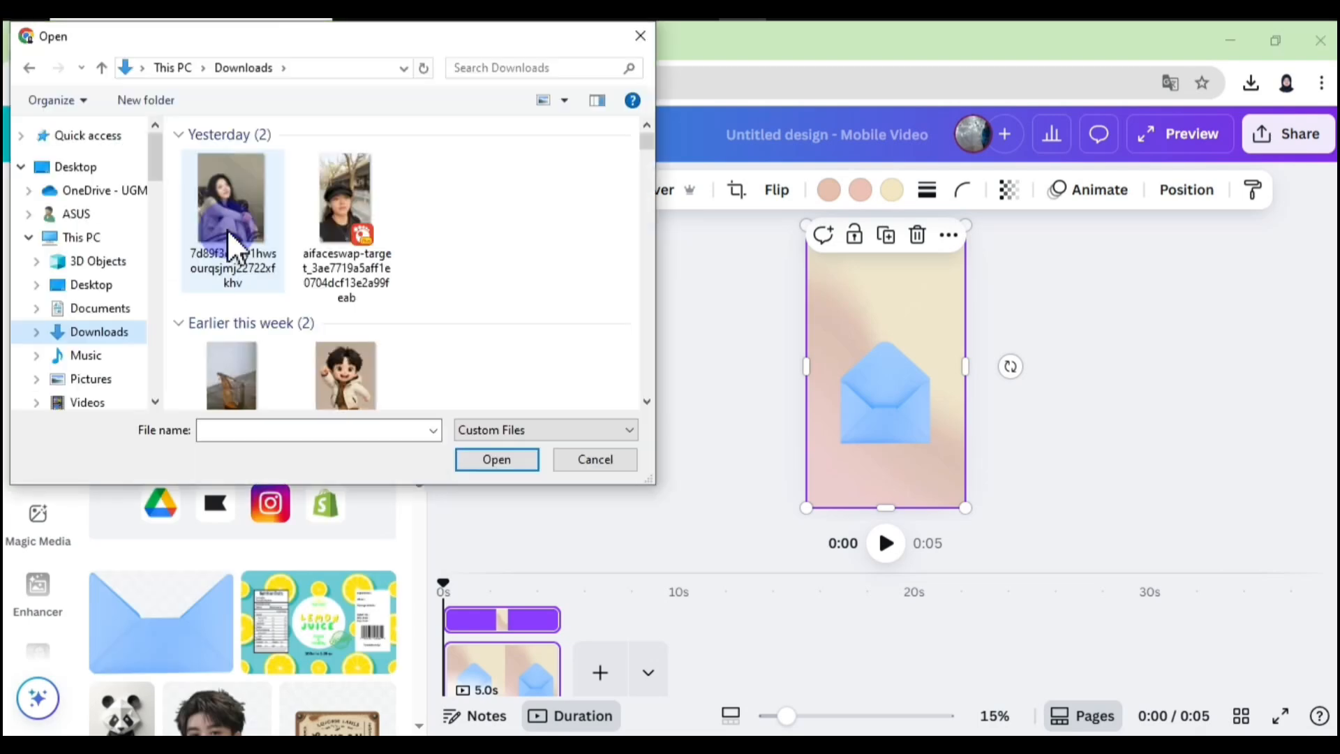
pyautogui.click(230, 210)
pyautogui.click(497, 461)
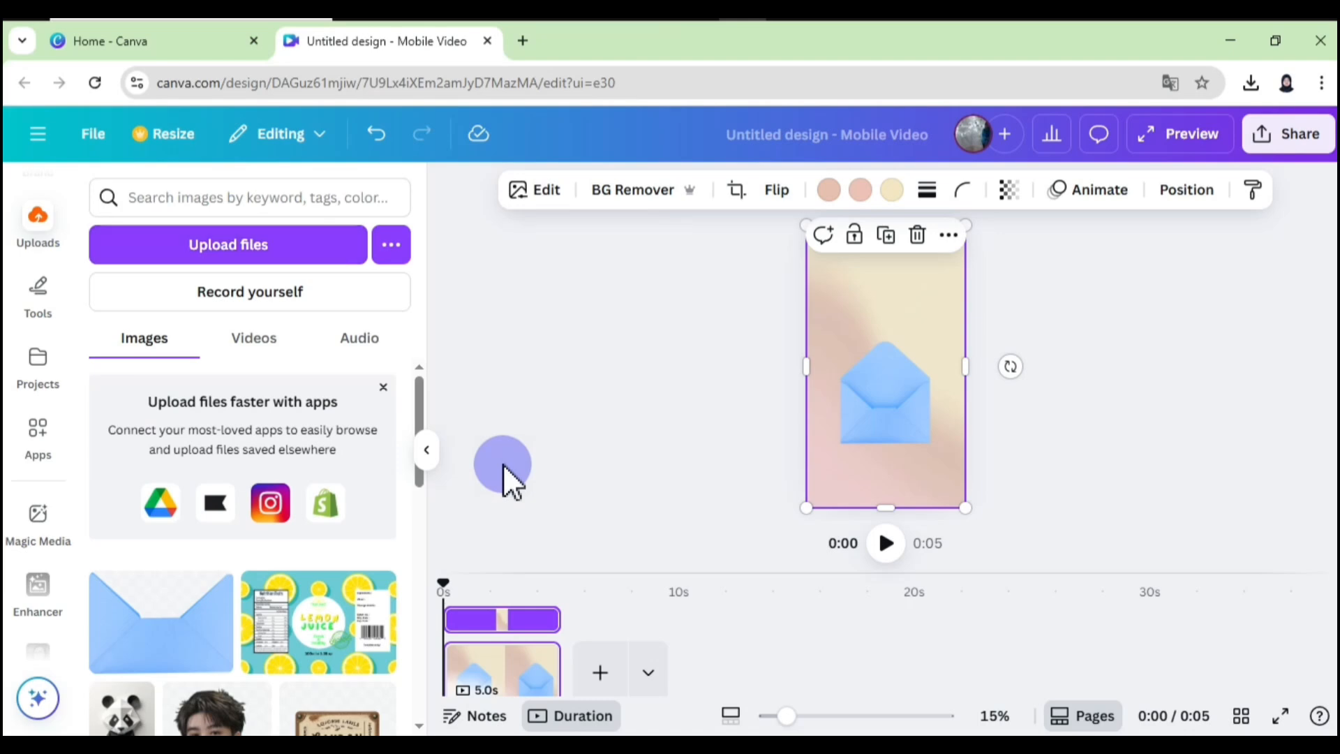
pyautogui.click(143, 660)
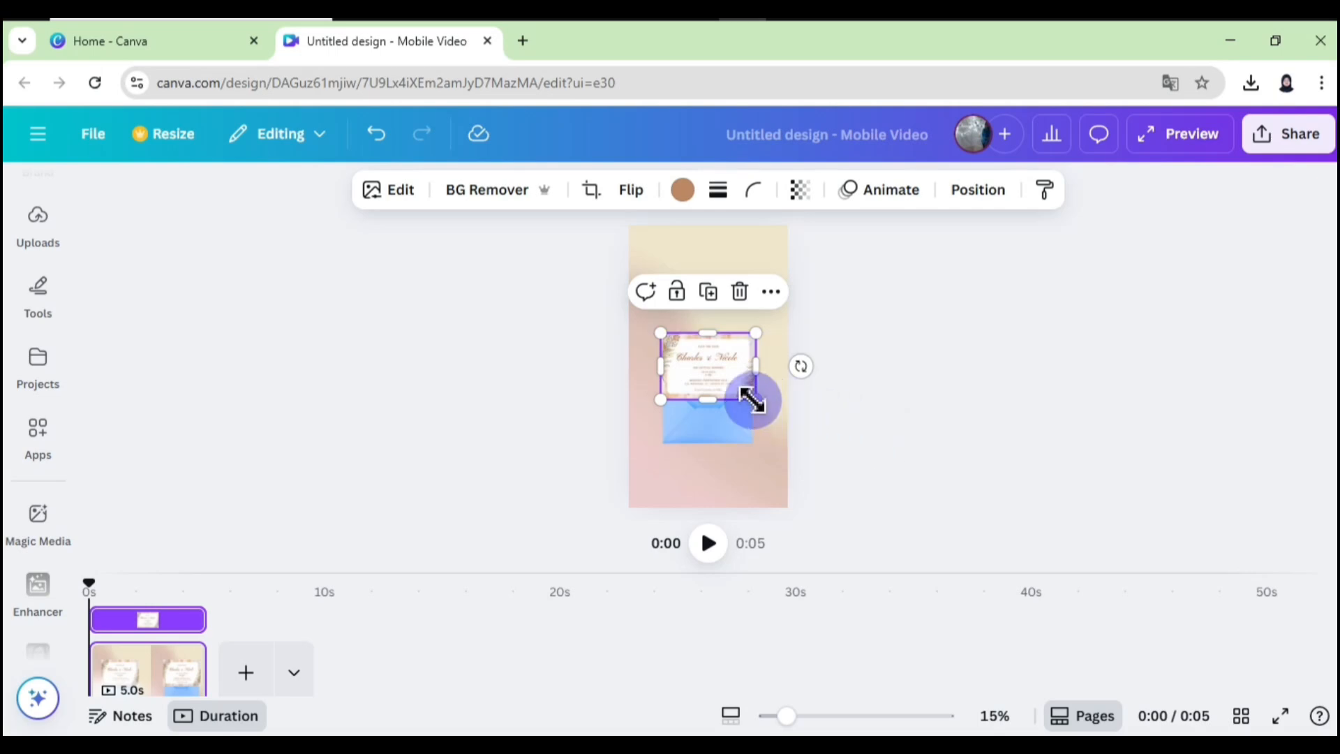
# Shrink the invitation card to fit within the envelope and send it one layer backward, behind the front pocket
pyautogui.moveTo(755, 400); pyautogui.dragTo(712, 425)
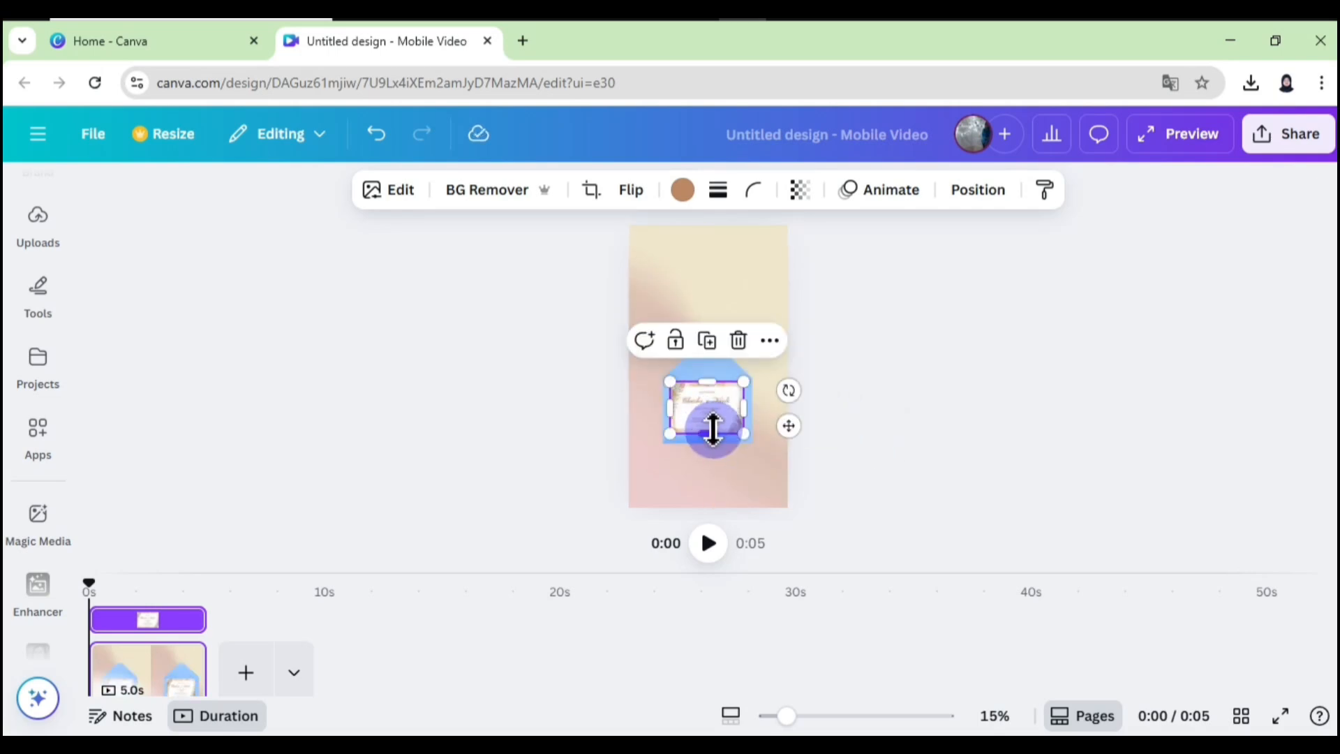
pyautogui.click(976, 191)
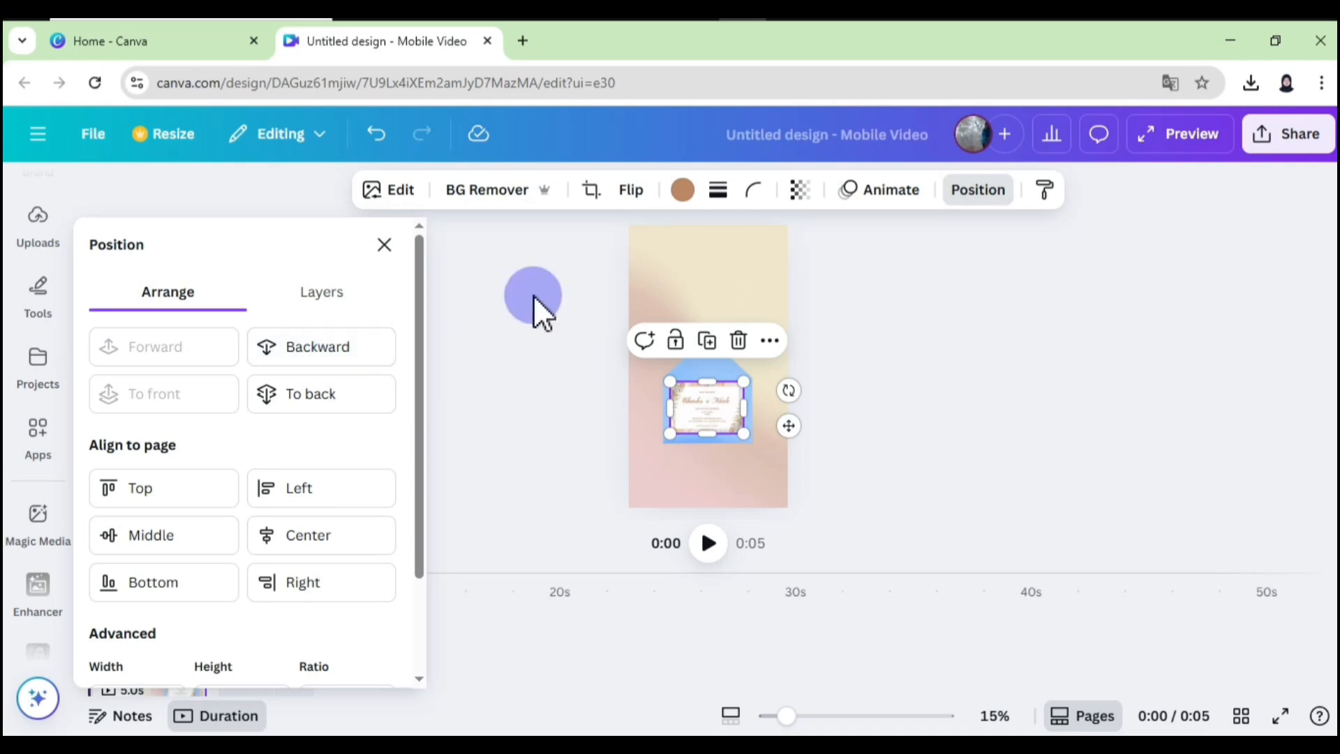
pyautogui.click(354, 347)
pyautogui.click(544, 401)
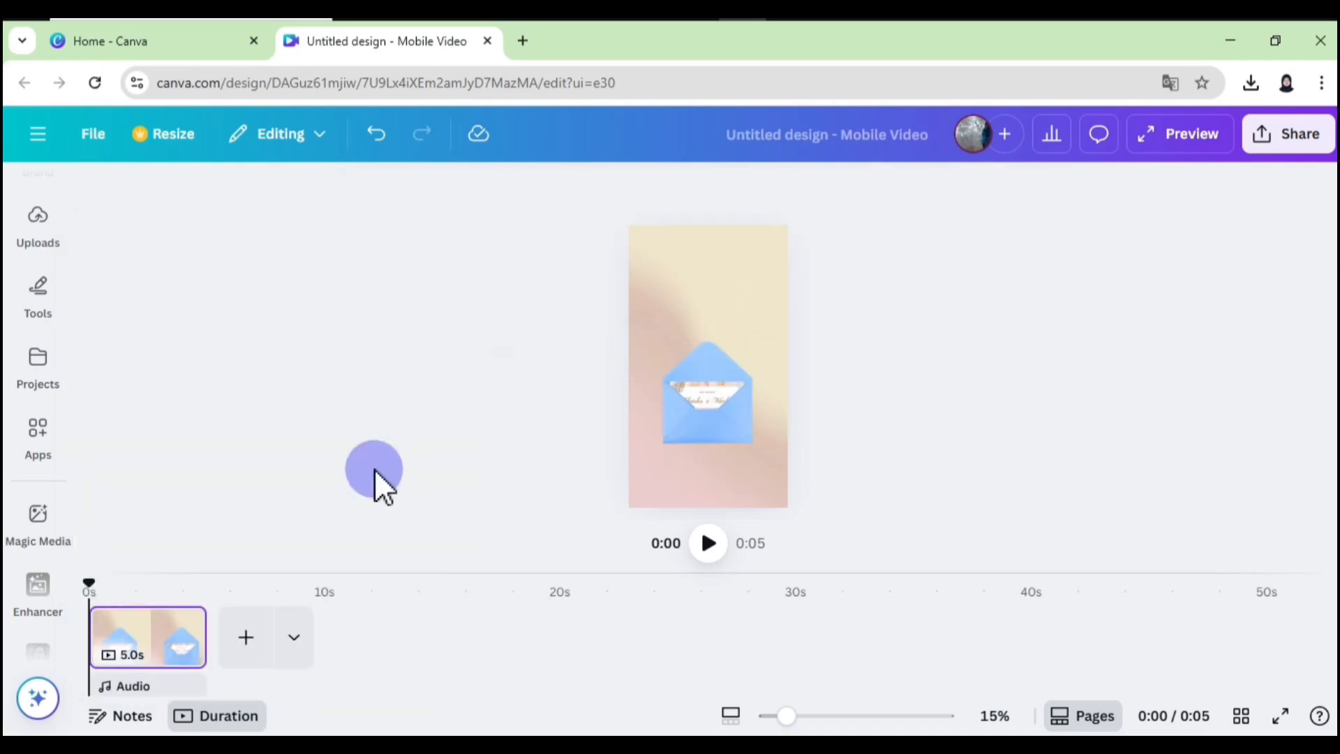
# Duplicate the page and, on the copy, move the invitation card above the envelope with the front pocket realigned over the envelope
pyautogui.rightClick(192, 637)
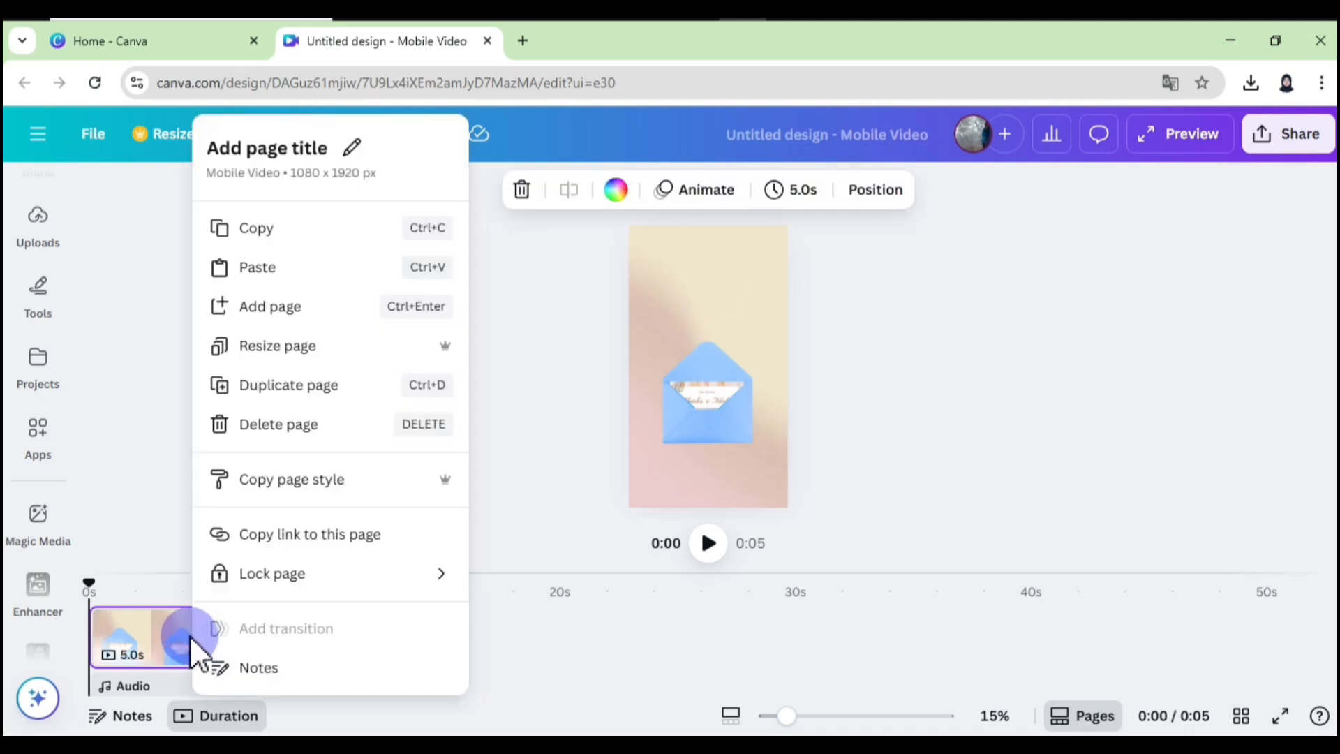
pyautogui.click(283, 384)
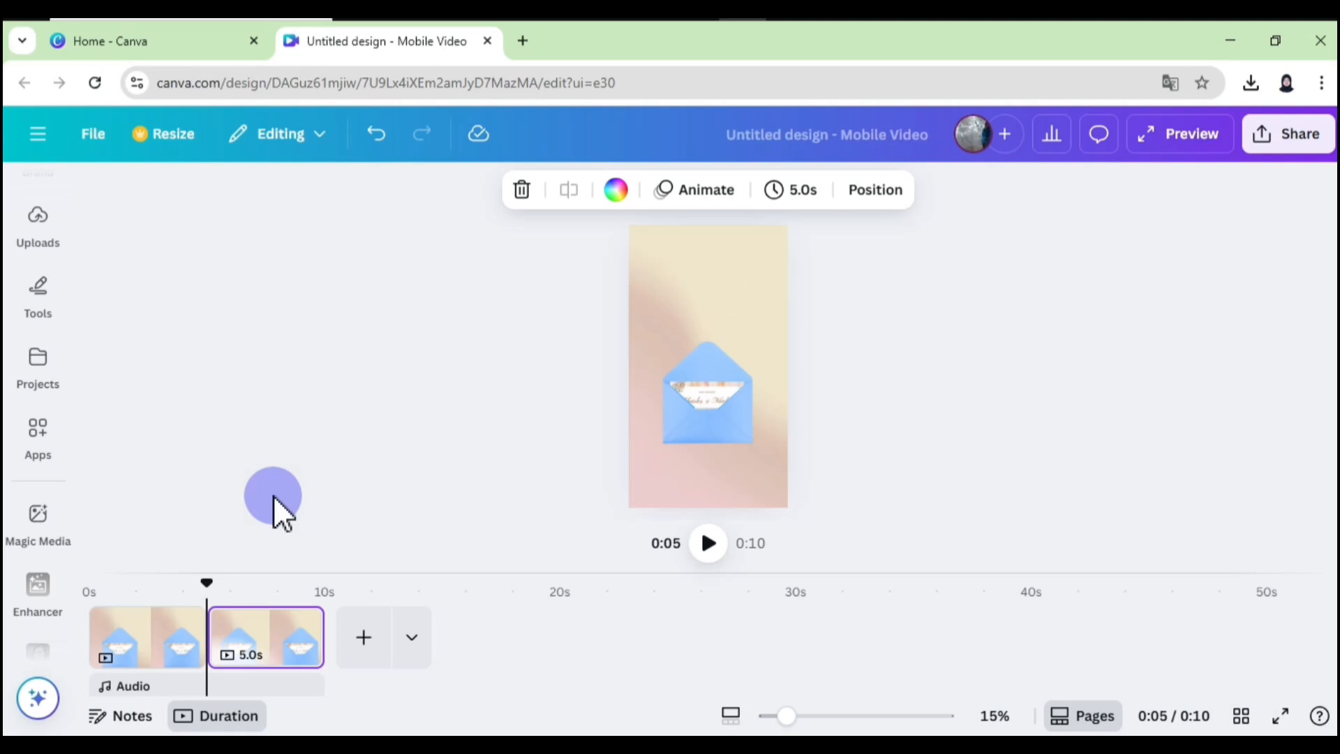
pyautogui.click(710, 399)
pyautogui.click(837, 361)
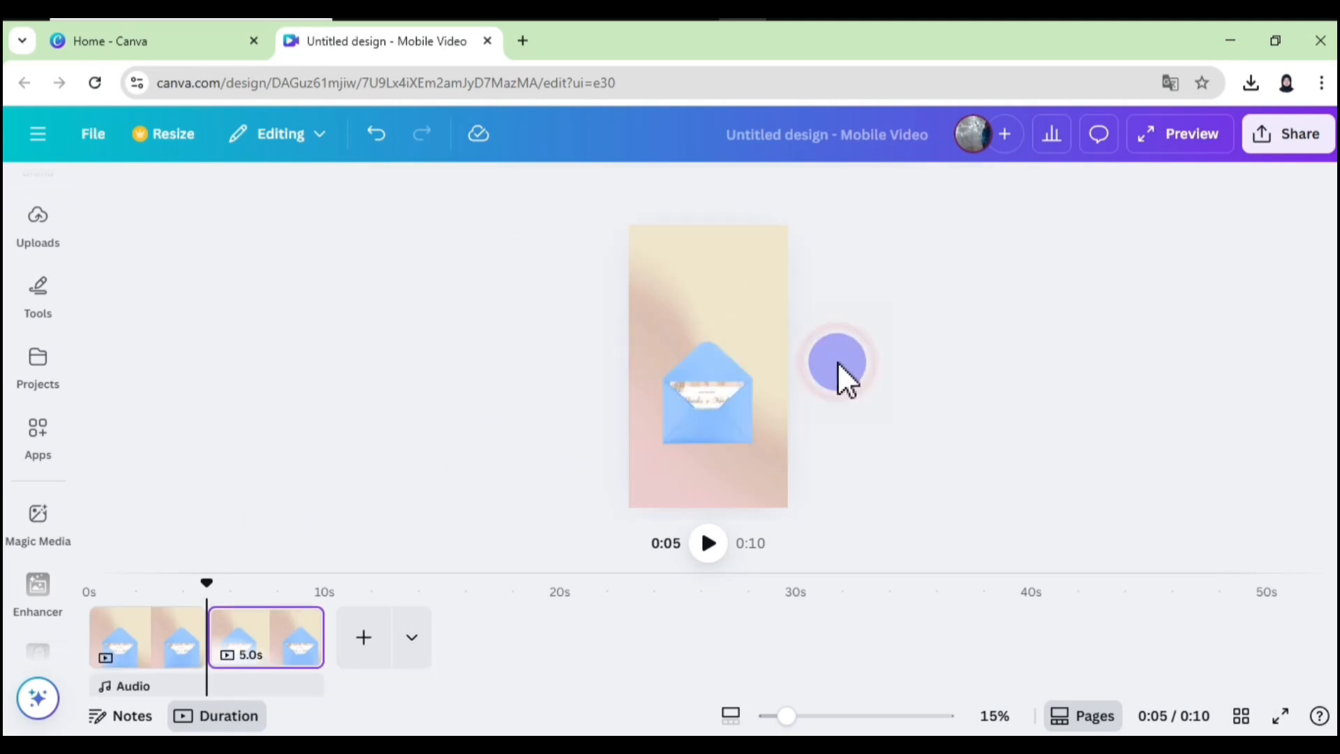
pyautogui.moveTo(705, 374); pyautogui.dragTo(710, 302)
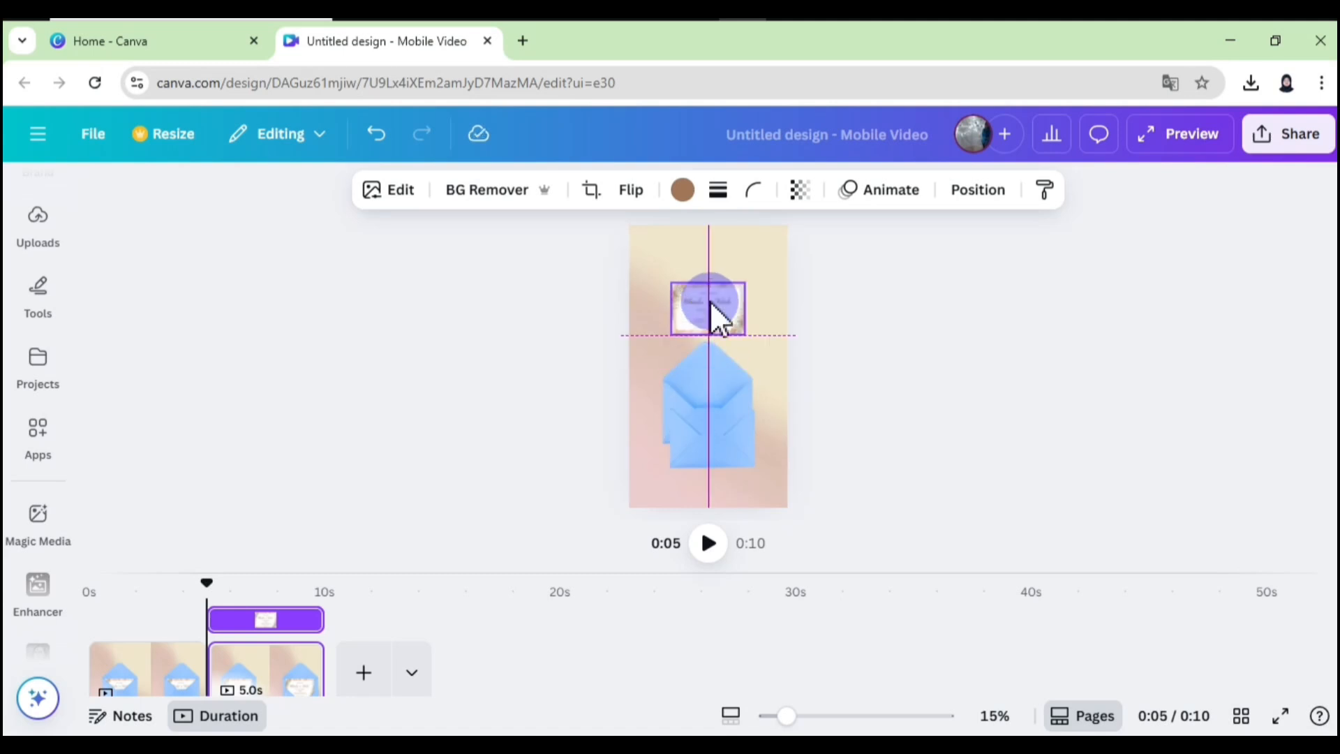
pyautogui.moveTo(710, 441); pyautogui.dragTo(702, 417)
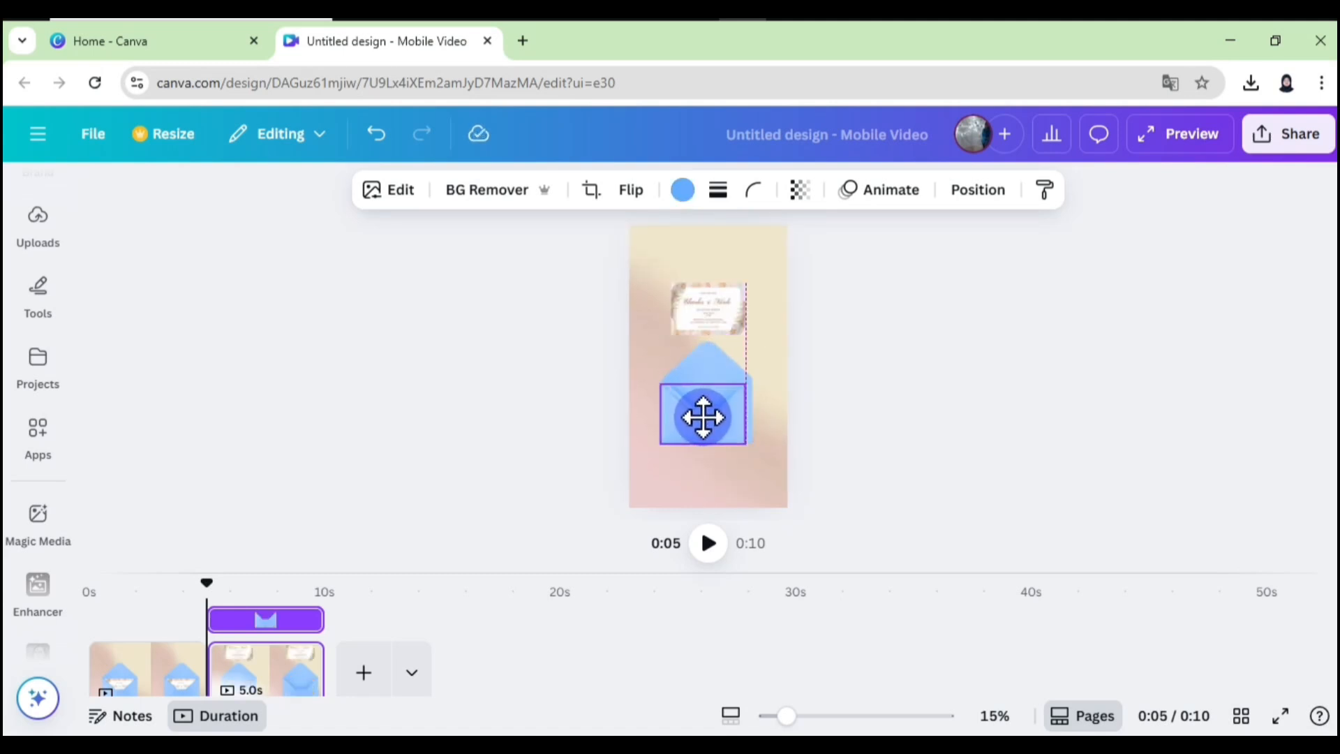
pyautogui.click(426, 484)
# Duplicate the second page and move the whole envelope down on the copy until it is partly cut off by the lower edge
pyautogui.click(286, 641)
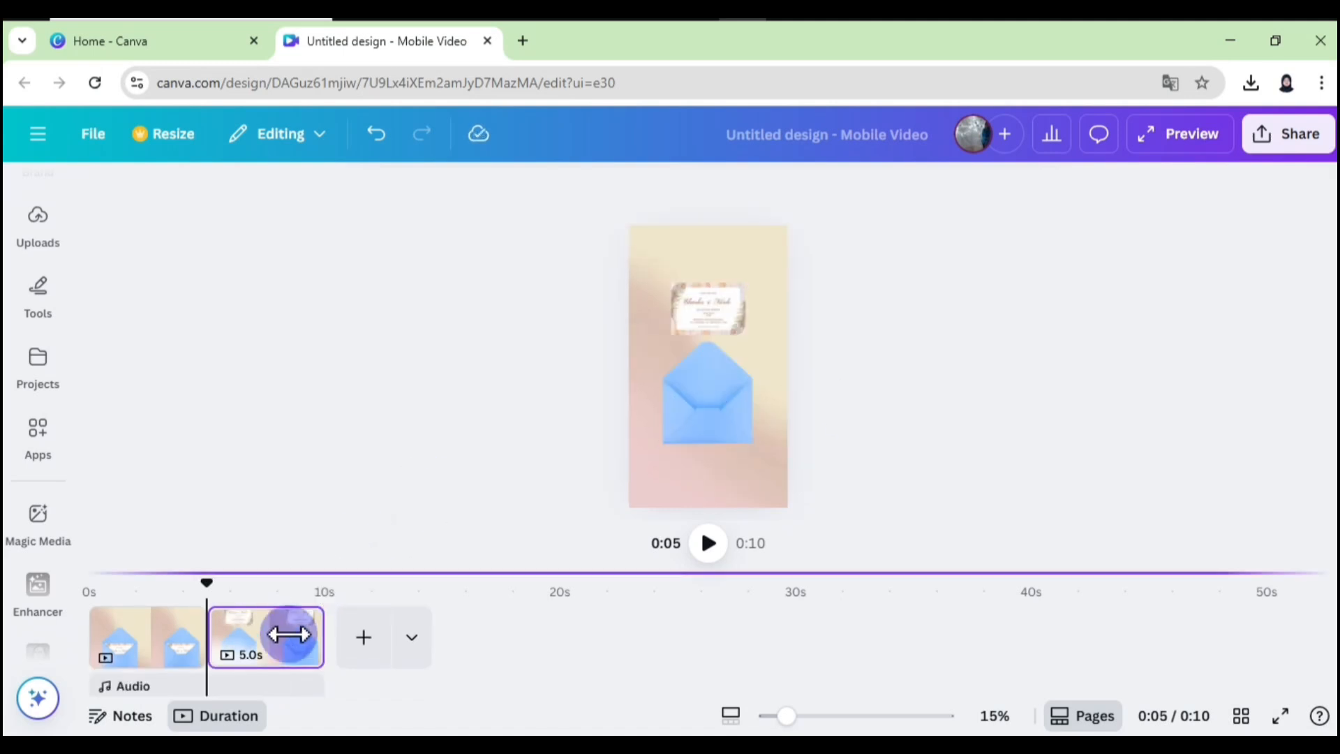
pyautogui.rightClick(284, 637)
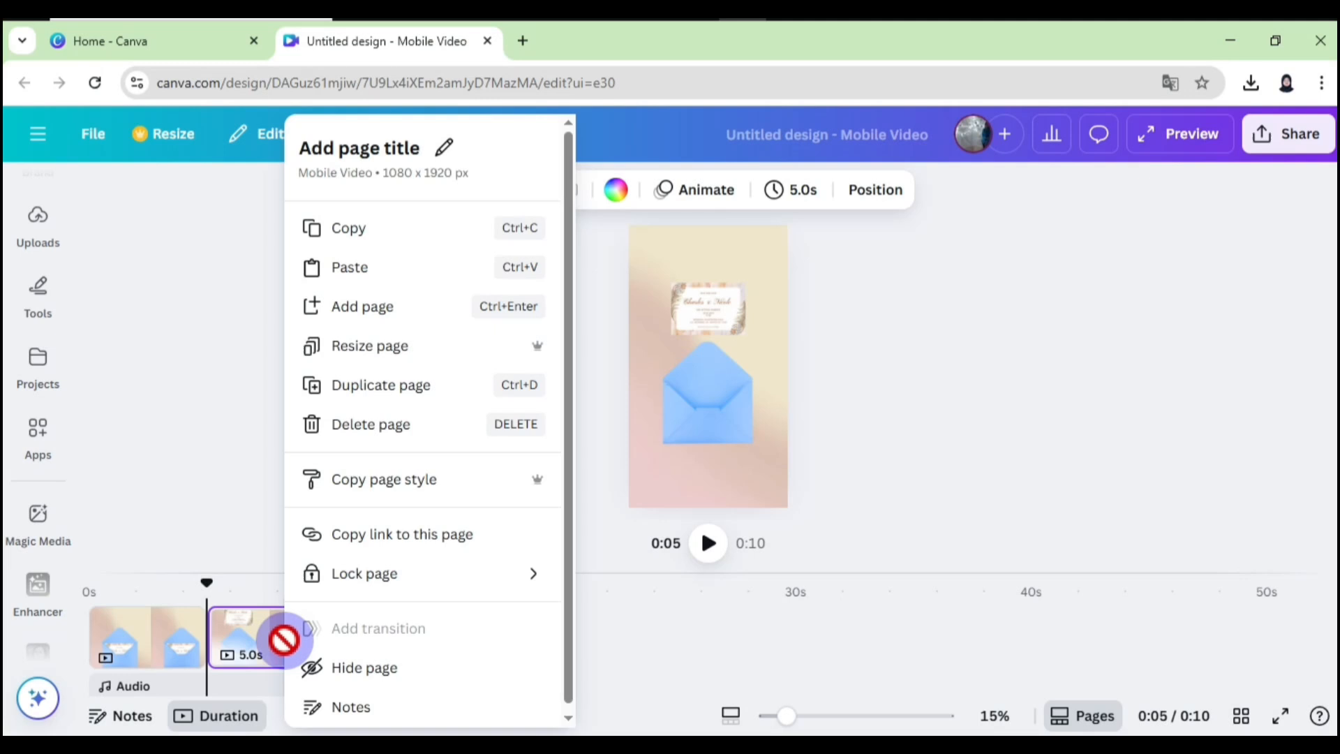
pyautogui.click(362, 386)
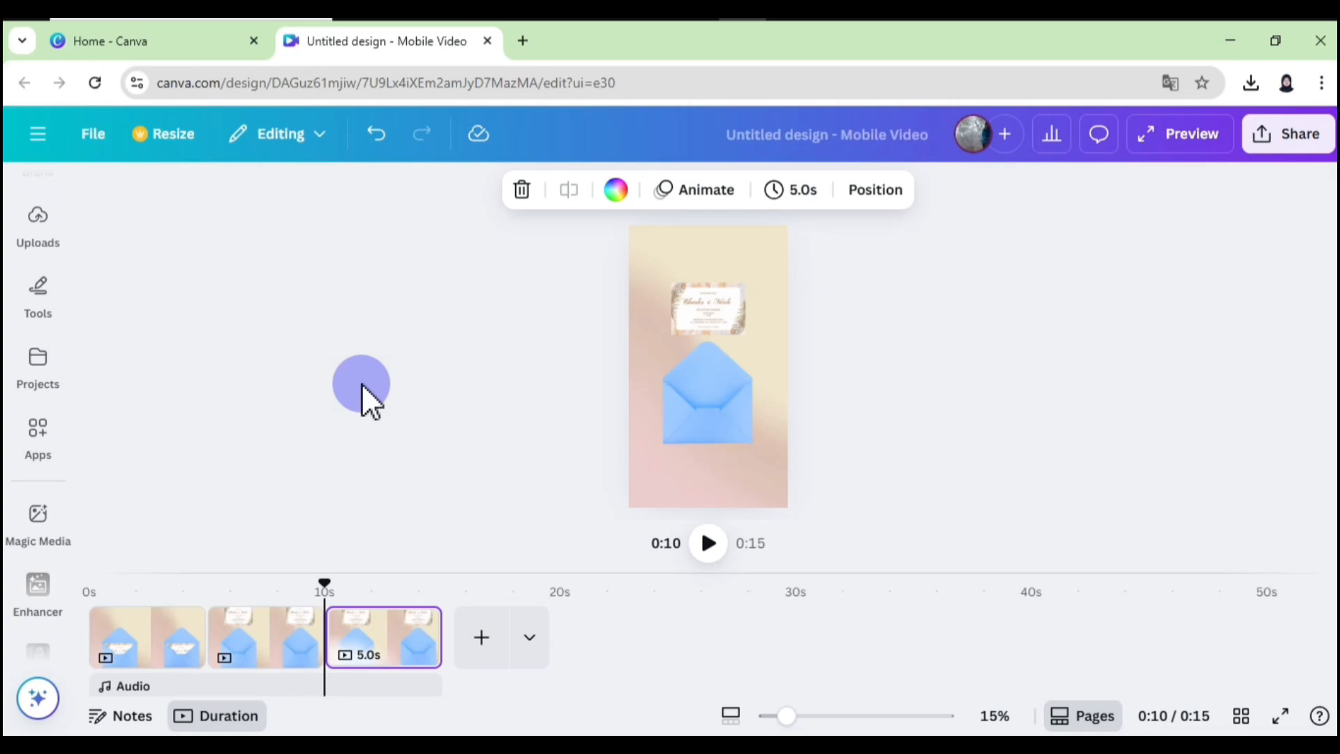
pyautogui.moveTo(593, 368); pyautogui.dragTo(821, 448)
pyautogui.moveTo(733, 428); pyautogui.dragTo(730, 520)
# Enlarge the invitation card on the third page to the full page width and place it just above the envelope
pyautogui.click(723, 317)
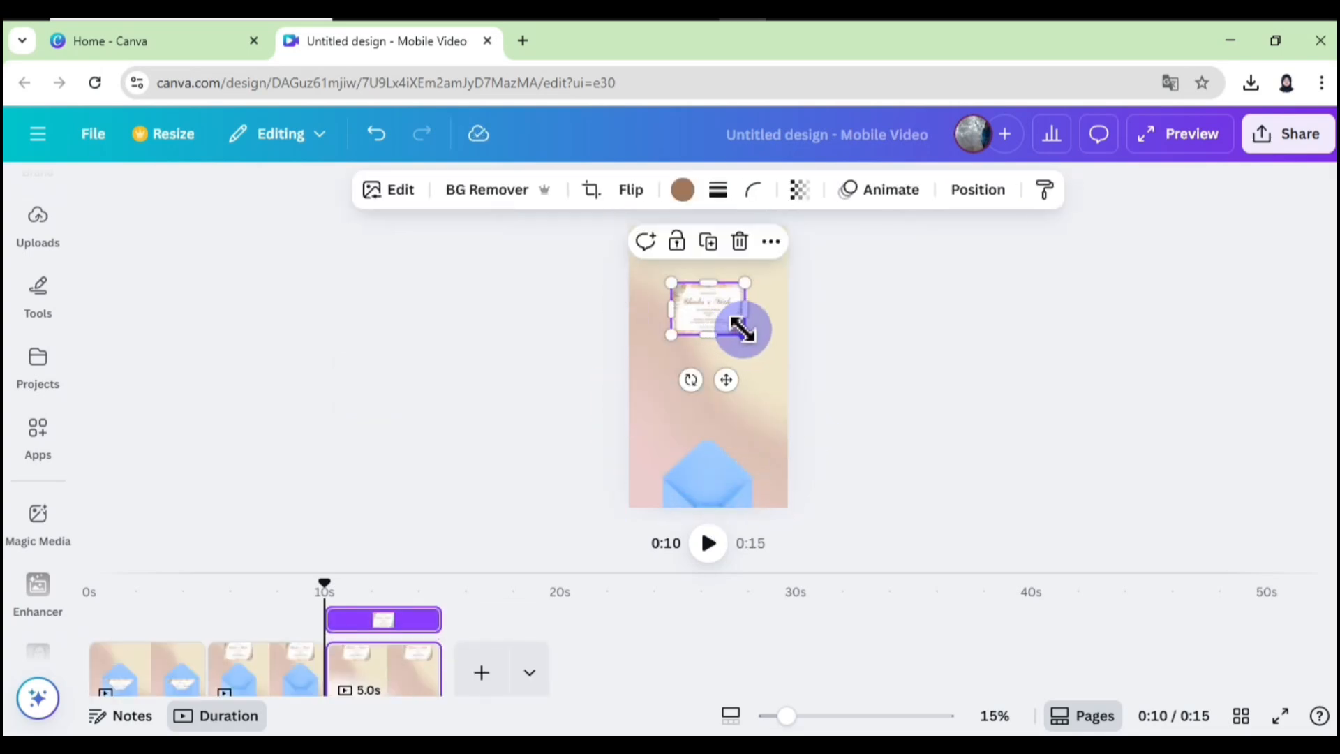
pyautogui.moveTo(741, 328); pyautogui.dragTo(733, 368)
pyautogui.moveTo(653, 413); pyautogui.dragTo(640, 427)
pyautogui.moveTo(683, 401); pyautogui.dragTo(692, 395)
pyautogui.moveTo(780, 413); pyautogui.dragTo(789, 420)
pyautogui.moveTo(638, 423); pyautogui.dragTo(633, 428)
pyautogui.click(908, 408)
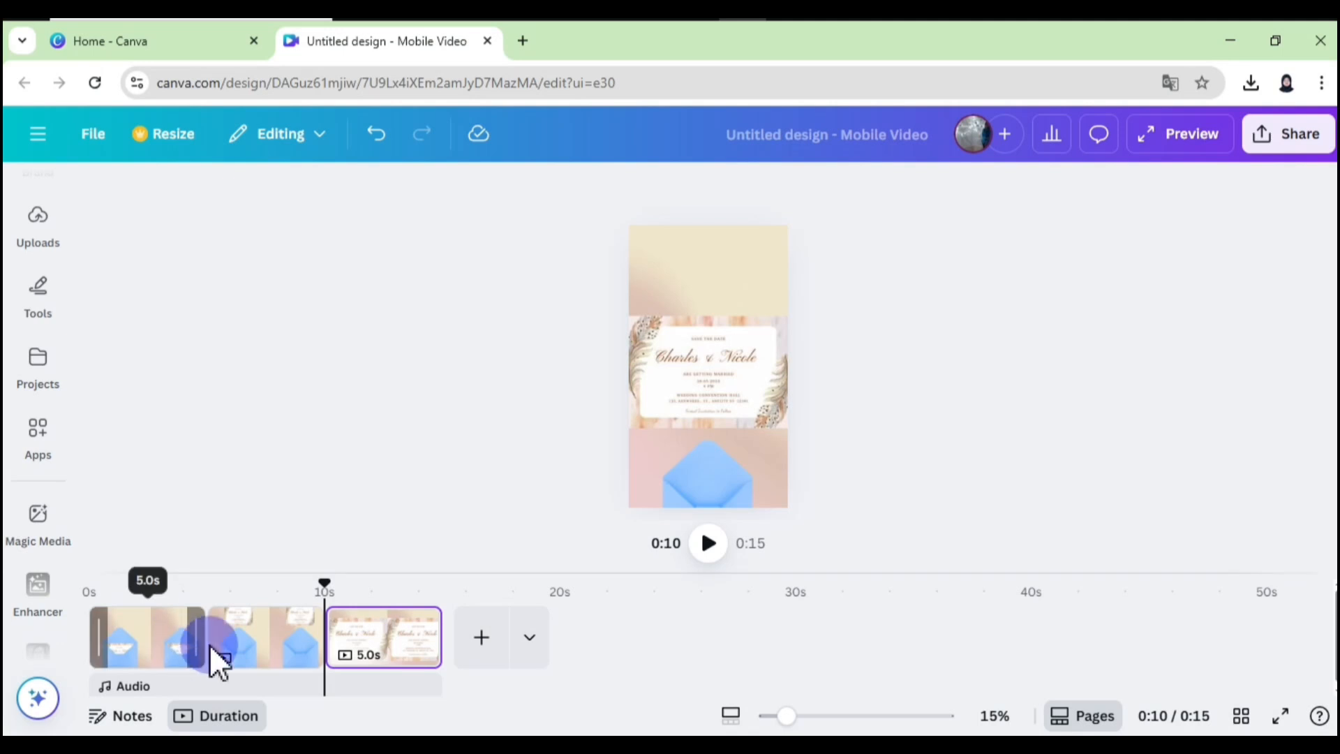
# Add a Match & Move transition with a 2-second duration after the first page and apply it between all pages
pyautogui.moveTo(208, 645)
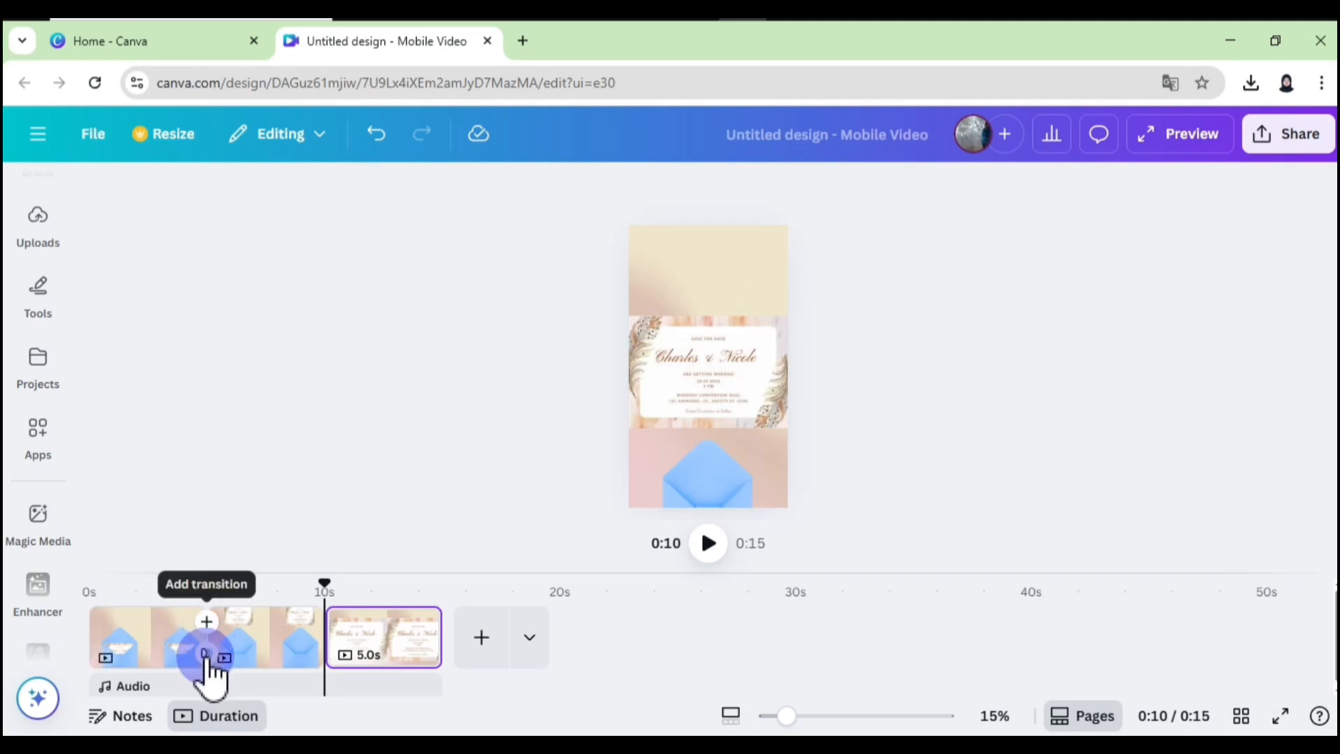
pyautogui.click(205, 655)
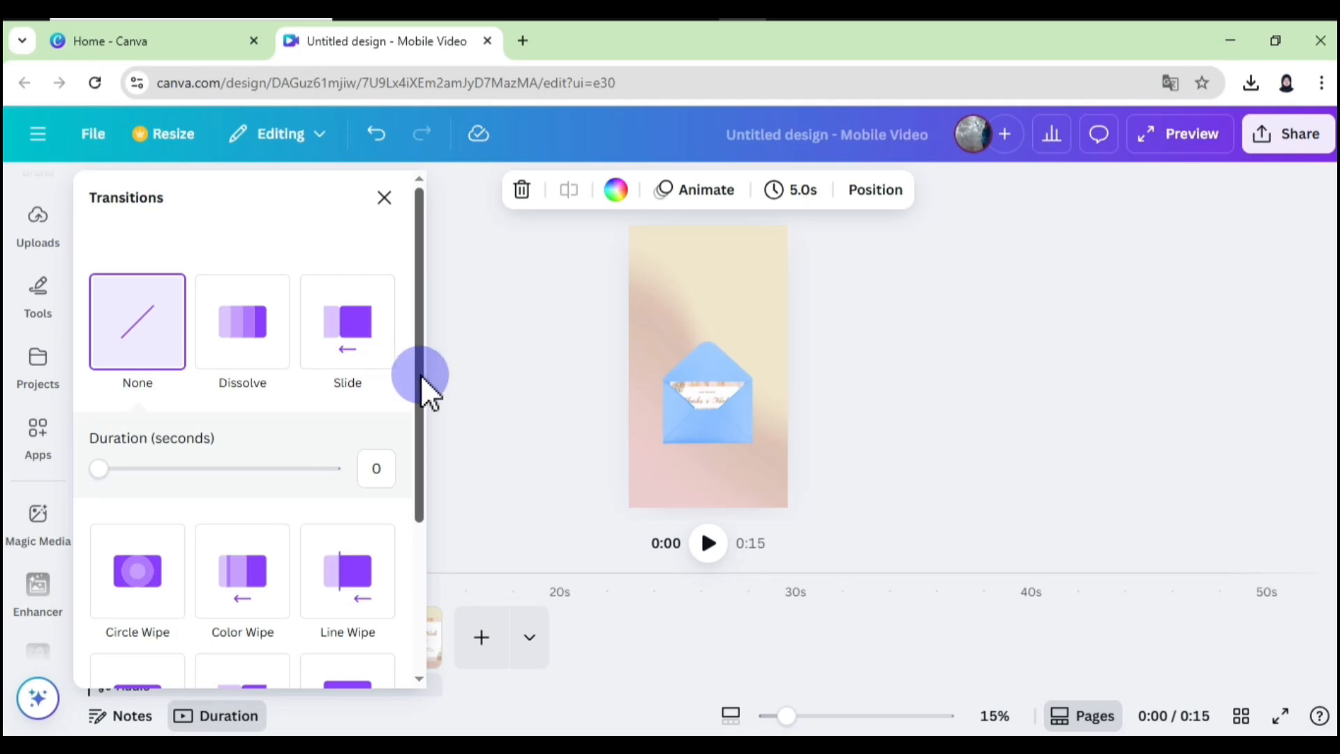
pyautogui.moveTo(420, 374); pyautogui.dragTo(404, 539)
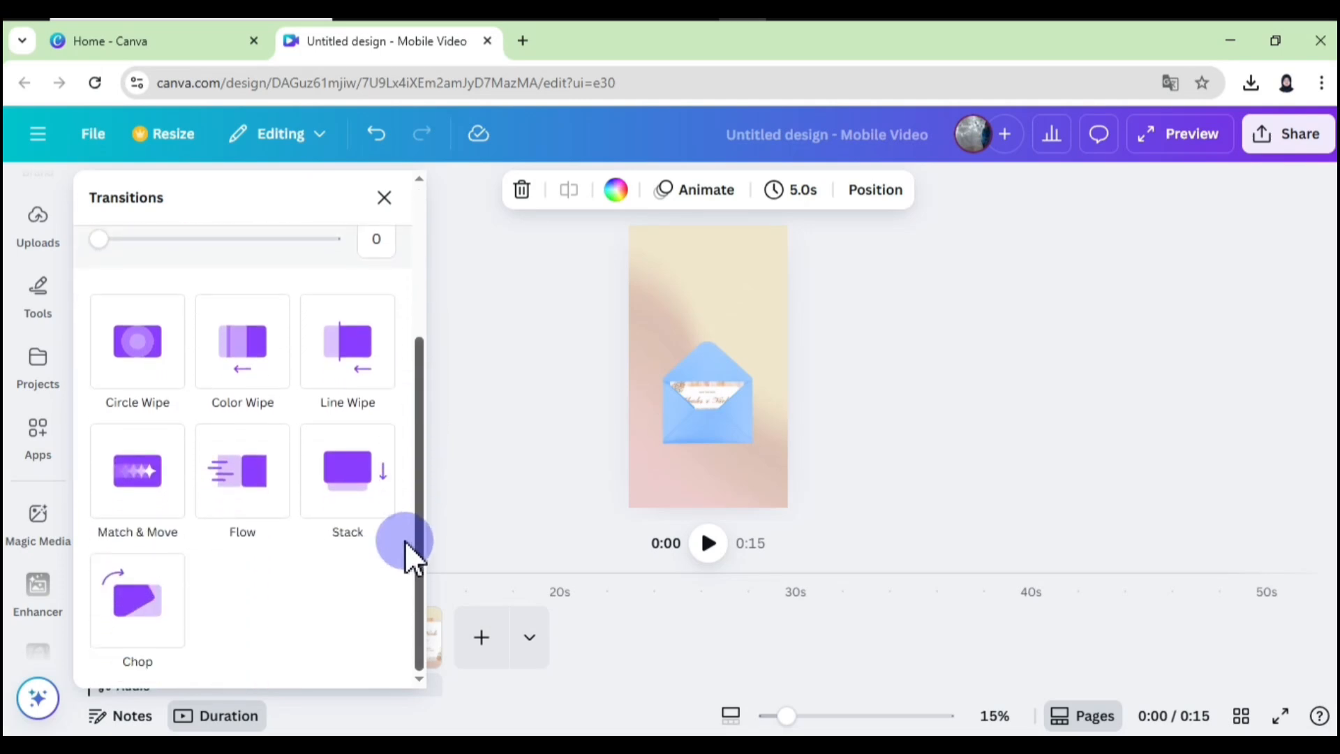
pyautogui.click(126, 497)
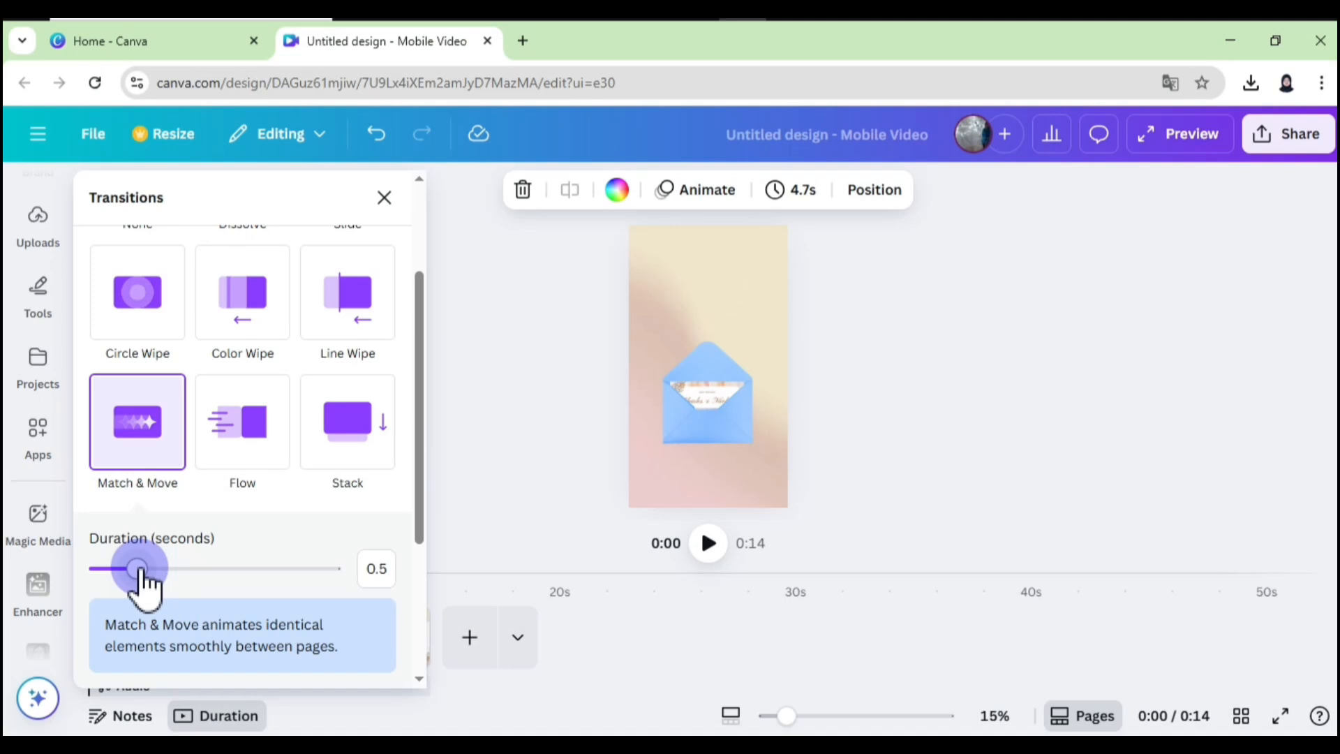
pyautogui.moveTo(144, 575); pyautogui.dragTo(285, 583)
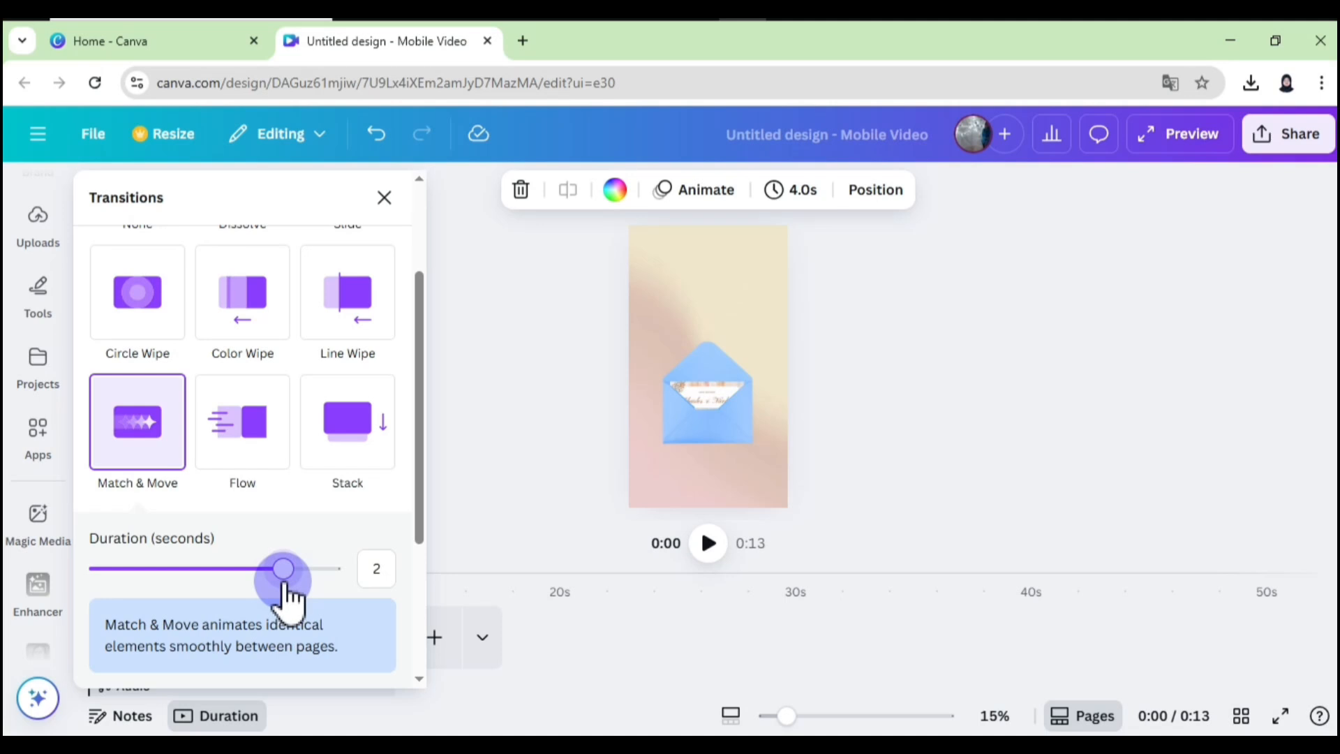
pyautogui.moveTo(420, 500); pyautogui.dragTo(398, 642)
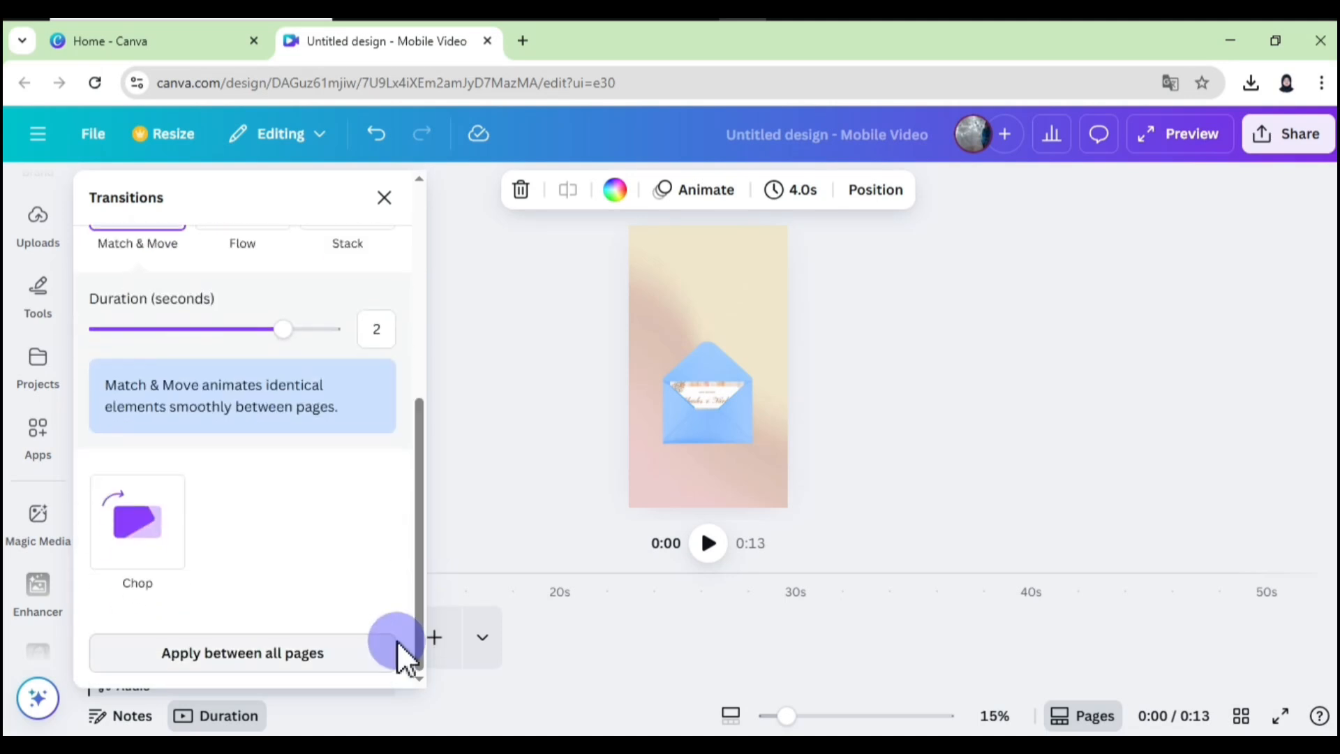
pyautogui.click(307, 652)
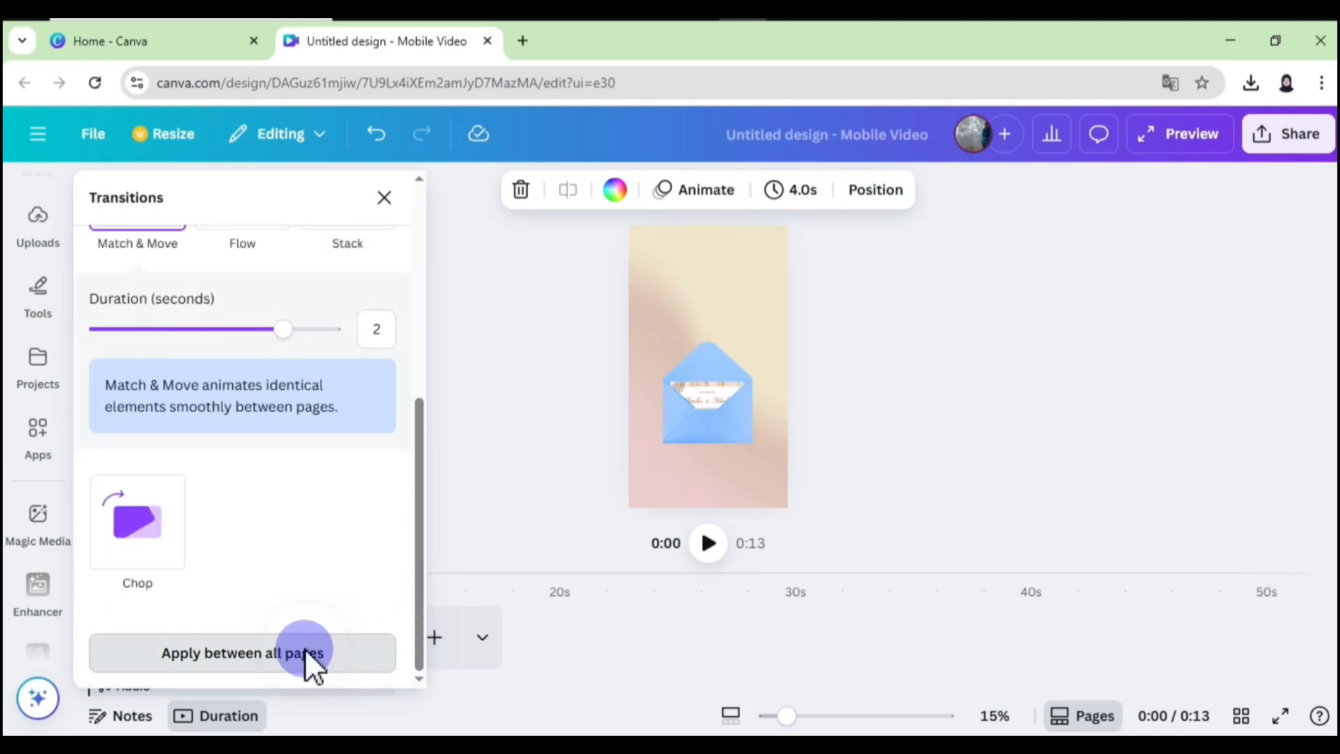
pyautogui.click(455, 465)
# Shorten the first and the third page on the timeline to 3.0 seconds each
pyautogui.click(165, 612)
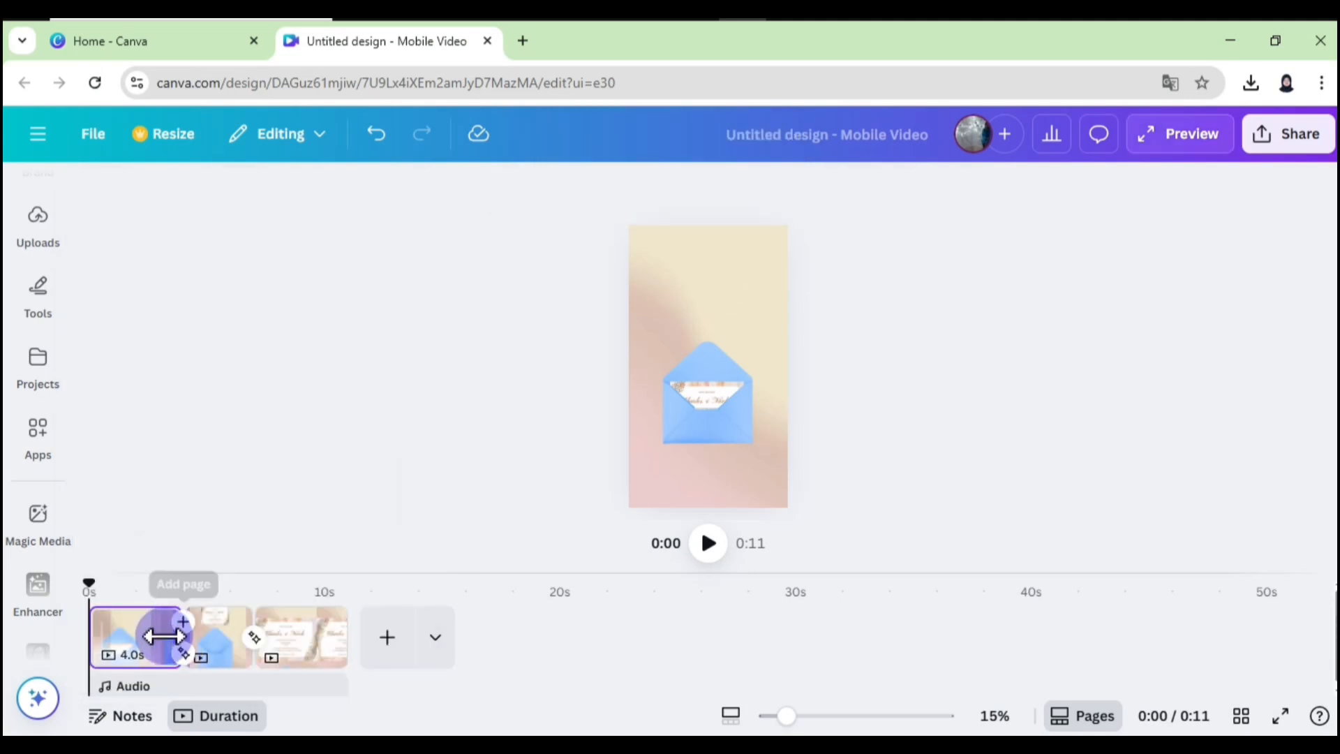
pyautogui.moveTo(165, 635); pyautogui.dragTo(142, 637)
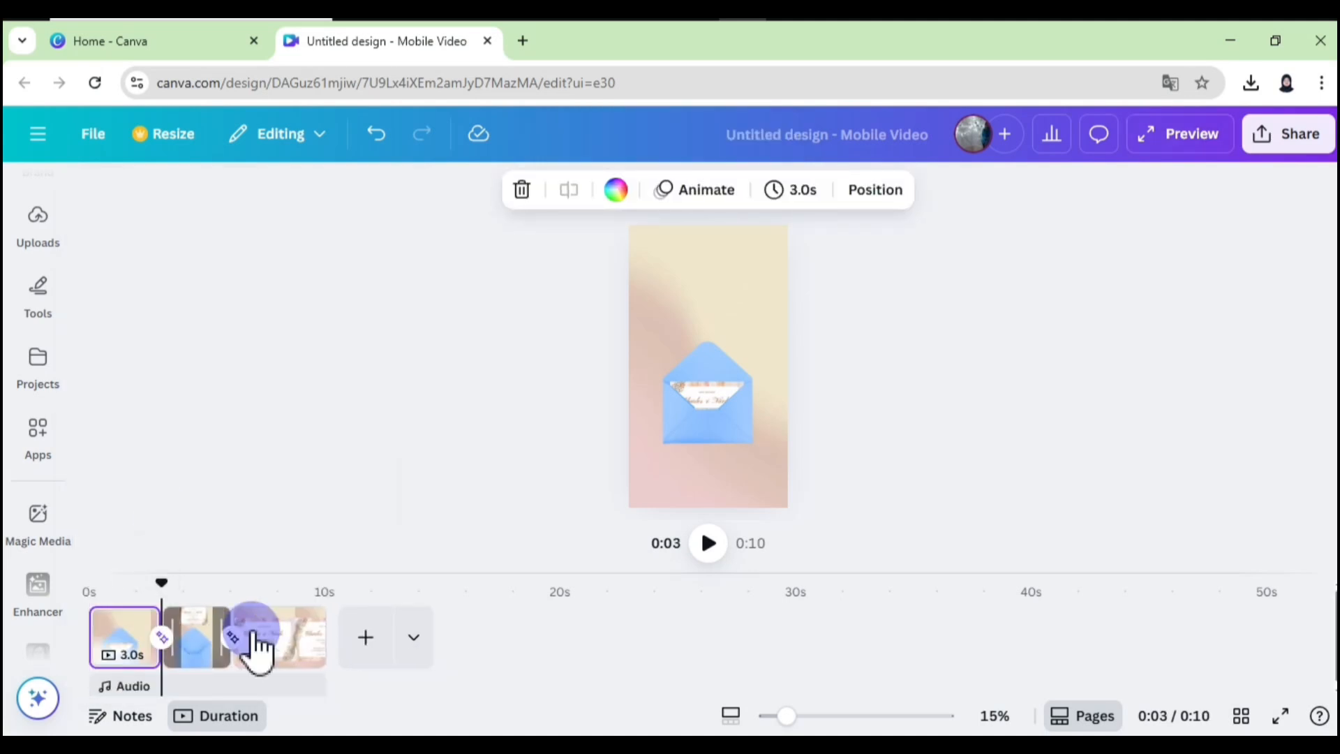
pyautogui.moveTo(287, 635); pyautogui.dragTo(293, 634)
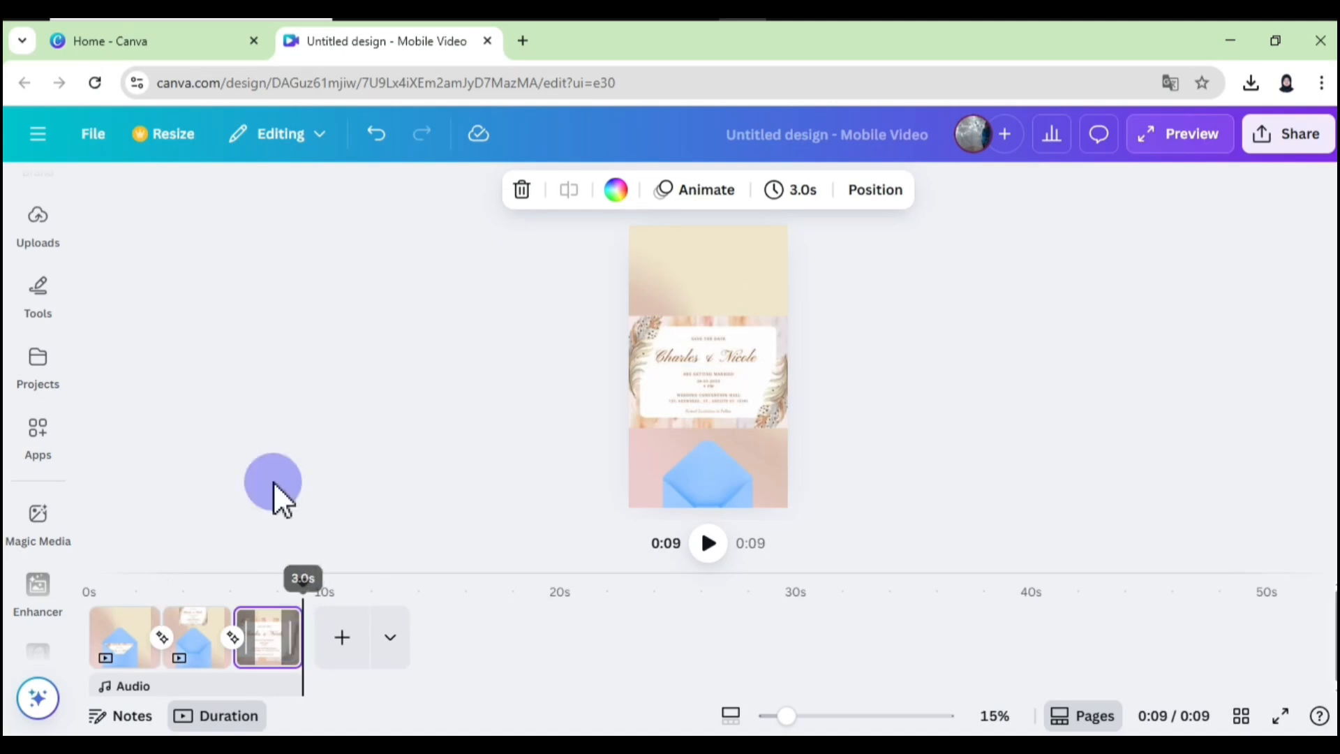
pyautogui.click(273, 480)
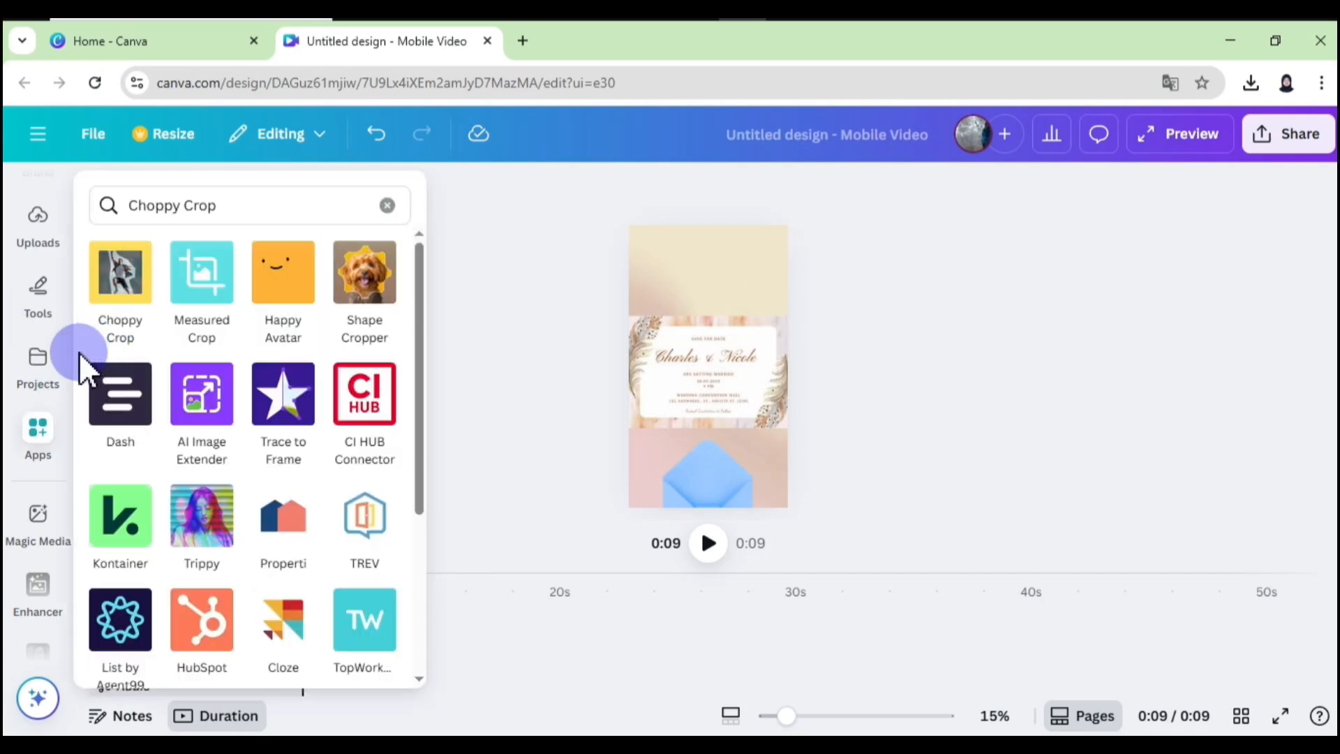
# Search the graphics elements for "animated sparkle", add a white sparkle graphic to the third page and shrink it over the card's upper area
pyautogui.moveTo(68, 355); pyautogui.dragTo(73, 195)
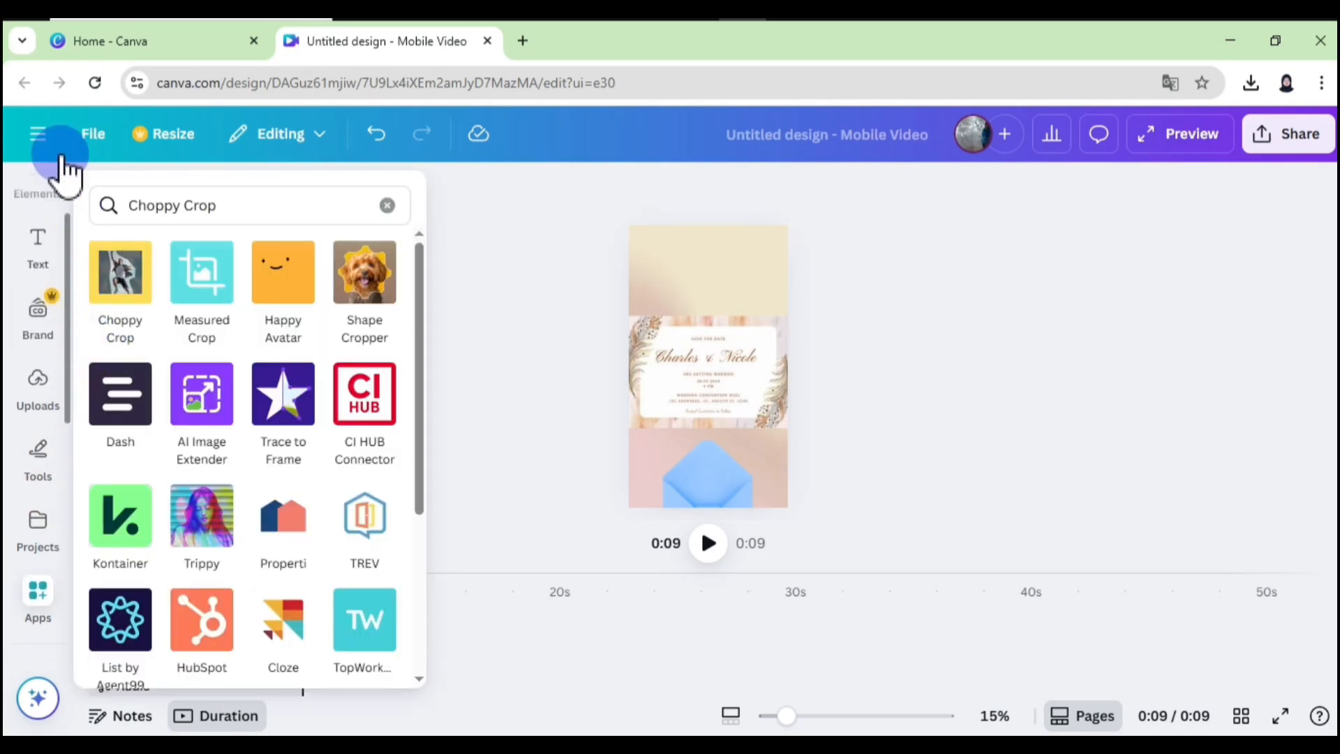
pyautogui.click(38, 274)
pyautogui.click(110, 201)
pyautogui.write('animated')
pyautogui.press('Return')
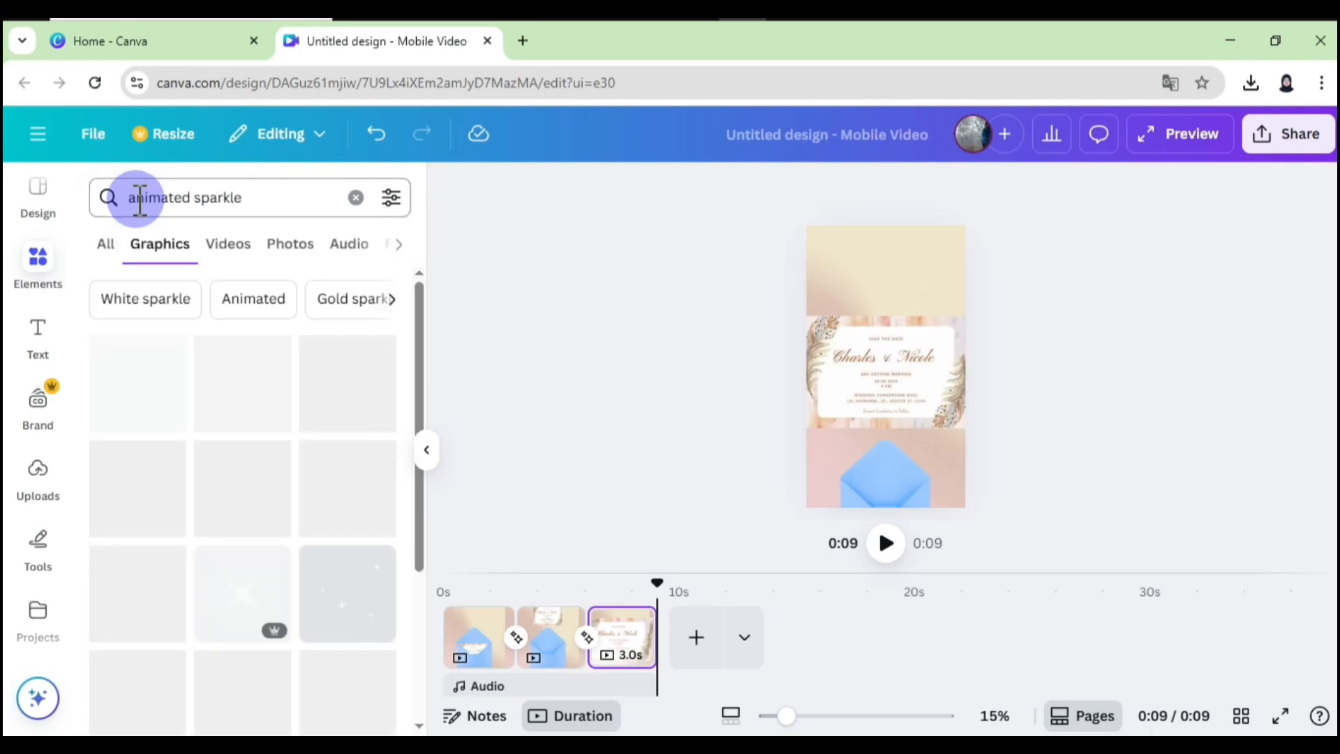
pyautogui.click(329, 589)
pyautogui.moveTo(898, 389); pyautogui.dragTo(881, 364)
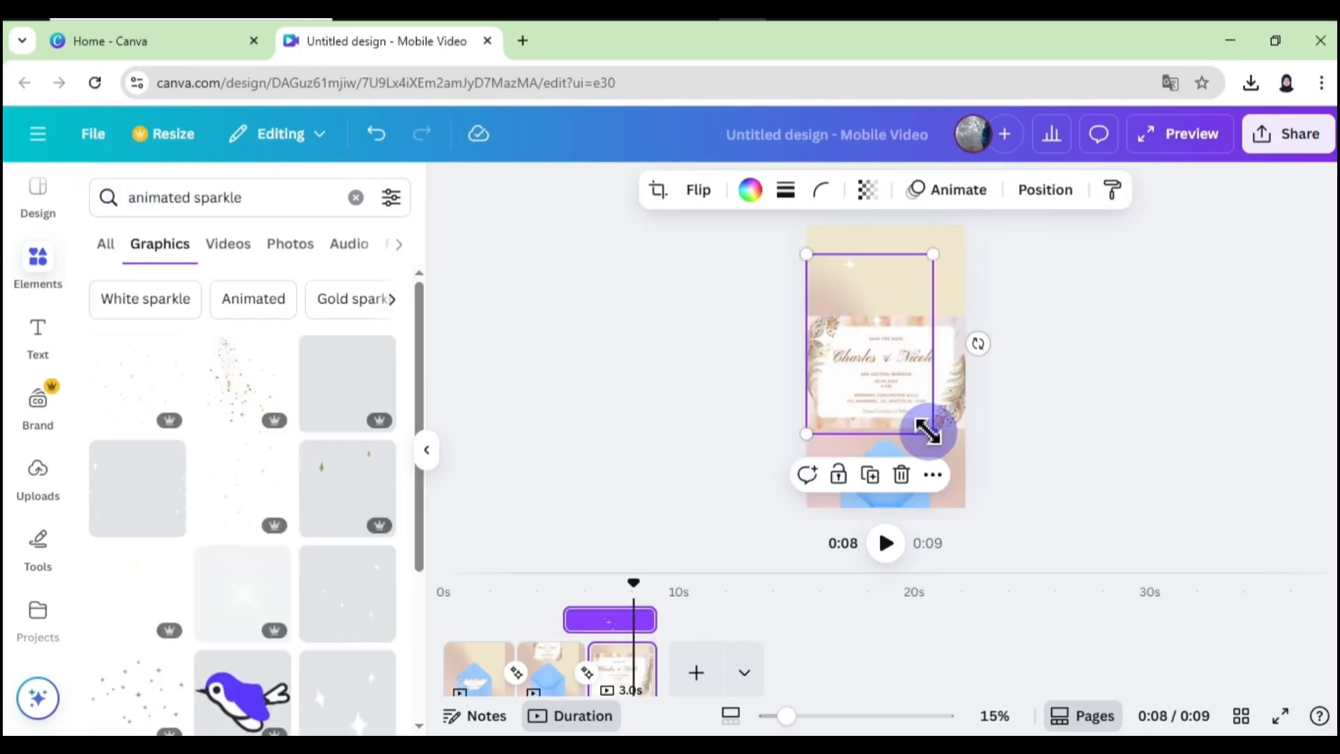
pyautogui.moveTo(933, 433); pyautogui.dragTo(952, 350)
# Place the sparkle at the card's upper right corner and a copy of it at the lower left corner
pyautogui.click(254, 300)
pyautogui.scroll(-5, 408, 593)
pyautogui.moveTo(925, 297); pyautogui.dragTo(924, 310)
pyautogui.hotkey('ctrl', 'v')
pyautogui.hotkey('ctrl', 'z')
pyautogui.click(931, 400)
pyautogui.moveTo(938, 357); pyautogui.dragTo(850, 430)
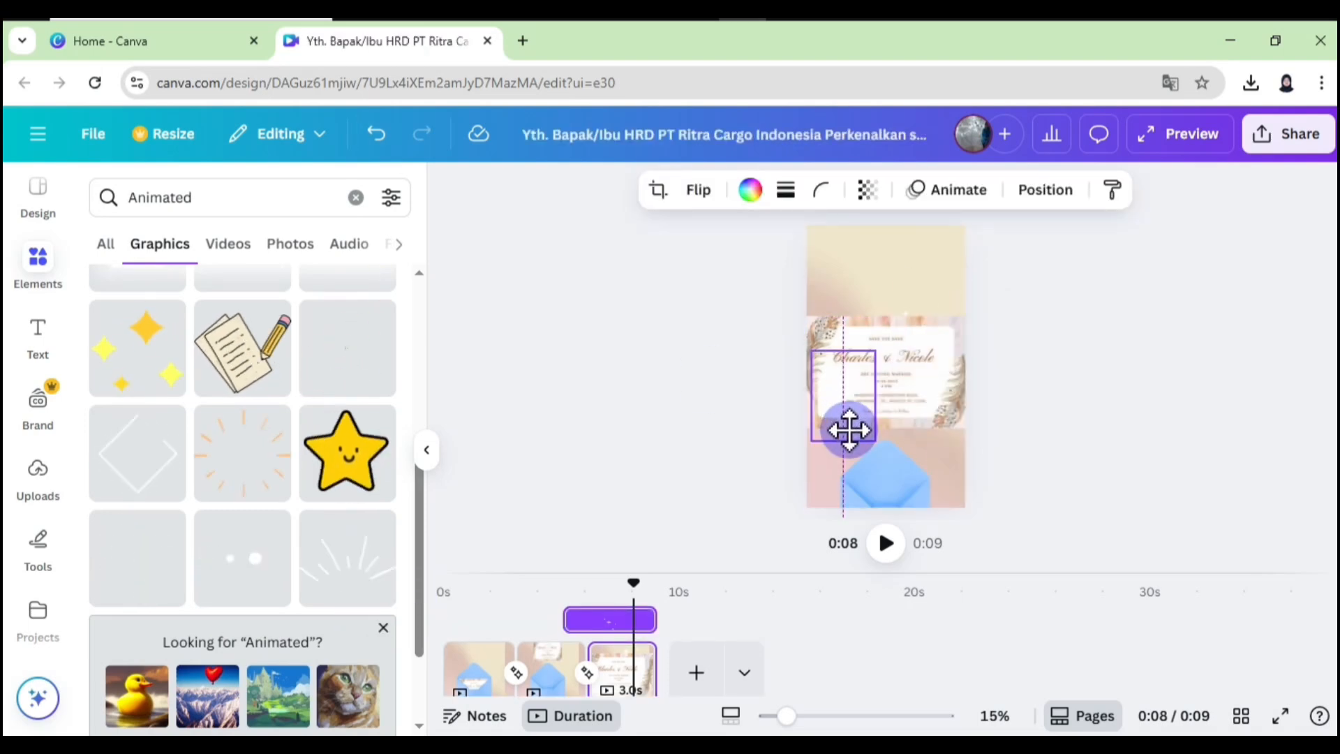
pyautogui.click(1053, 371)
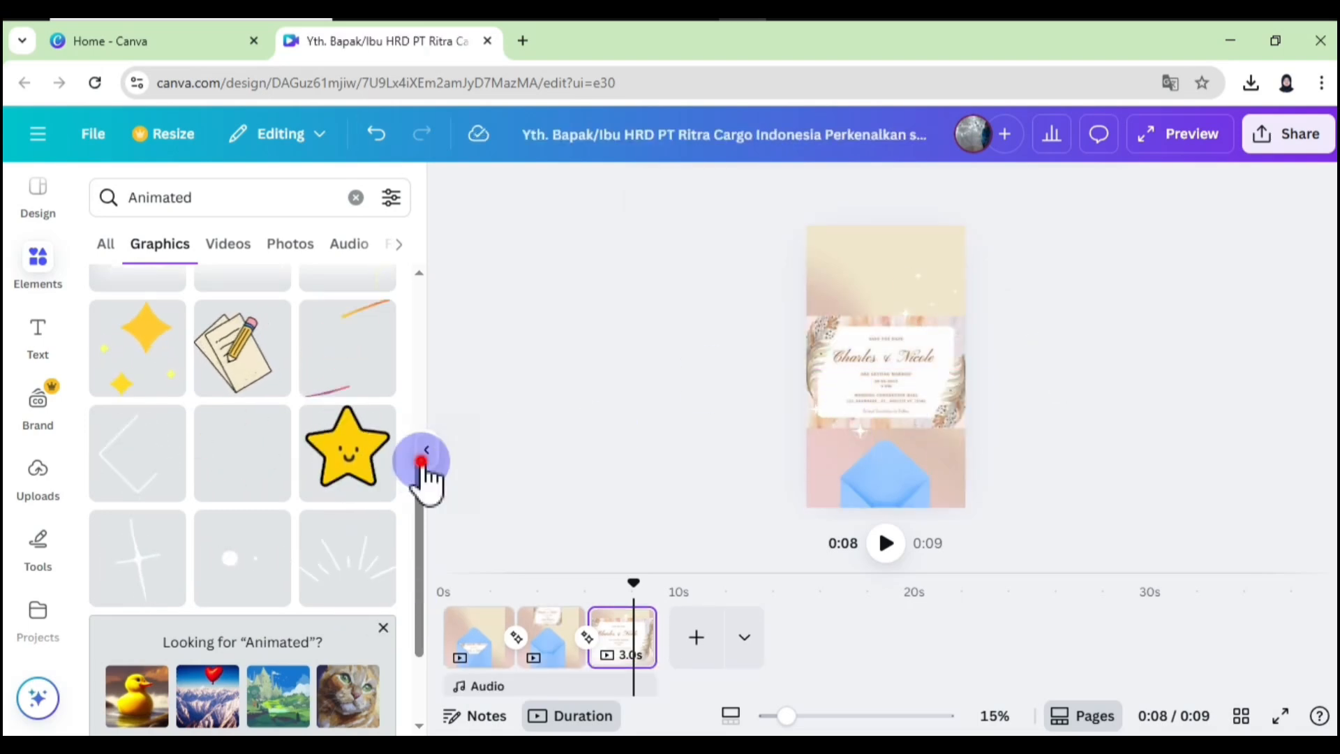
# Return the playhead to the start of the video and play the full design in preview mode
pyautogui.click(425, 457)
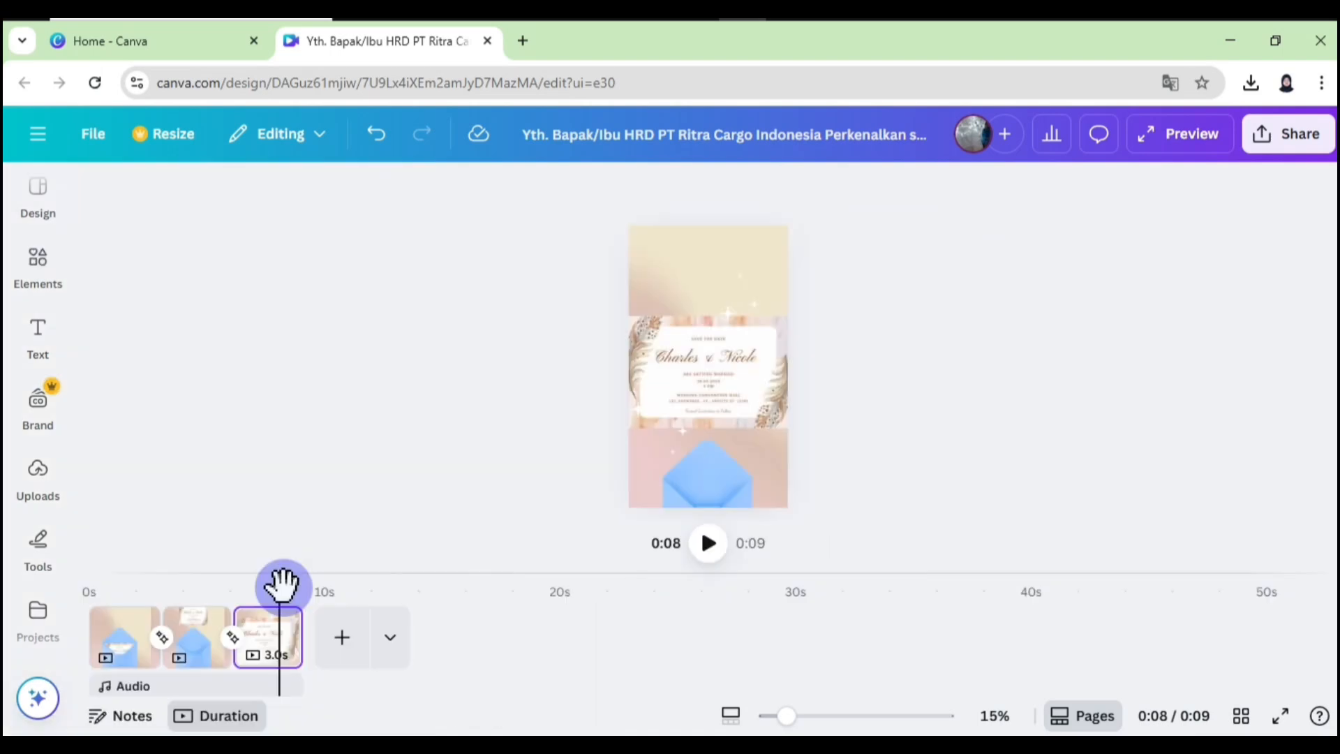
pyautogui.moveTo(282, 584); pyautogui.dragTo(89, 592)
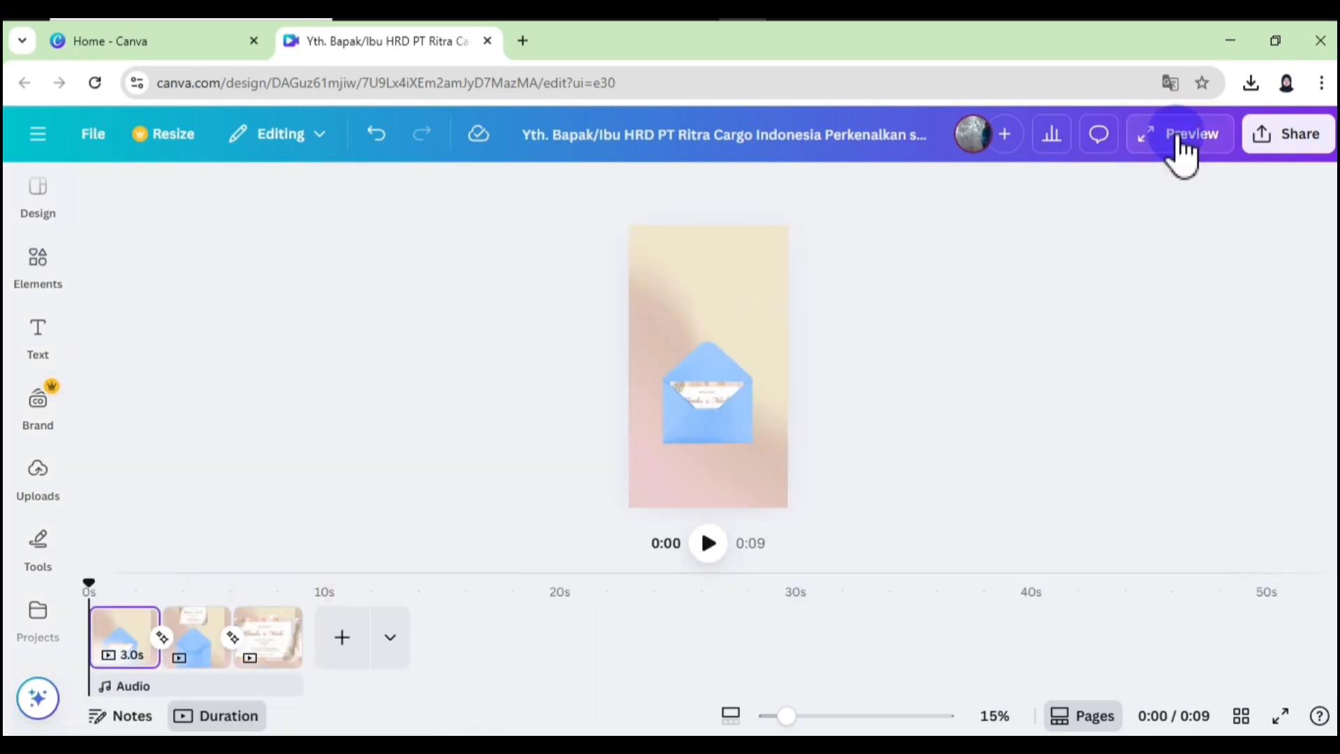
pyautogui.click(1182, 147)
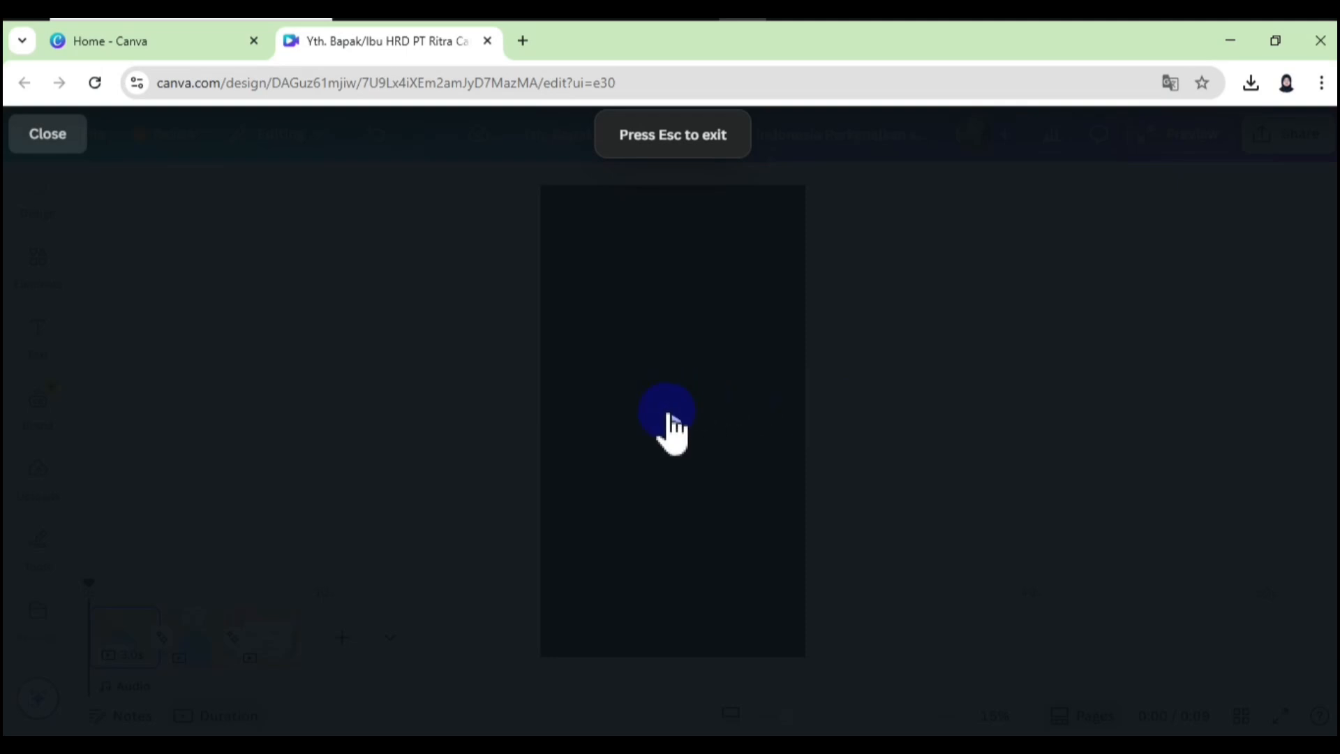
pyautogui.click(670, 417)
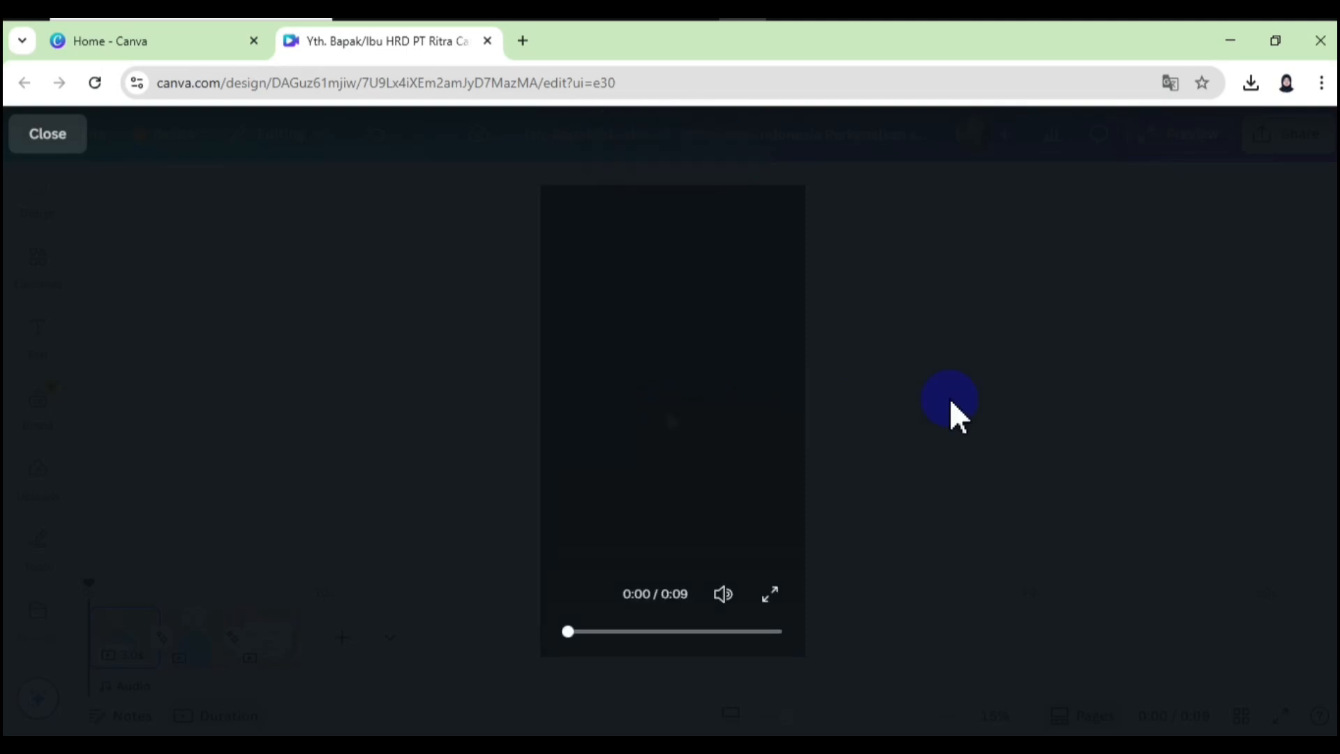